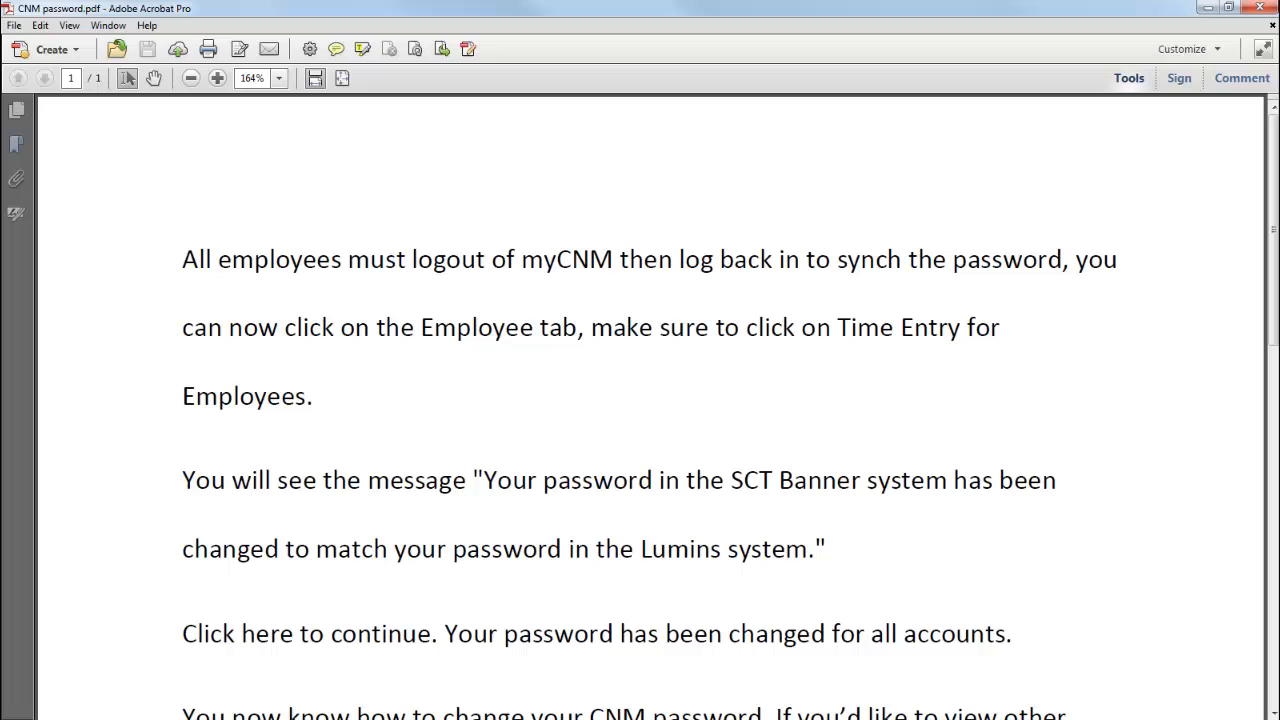
Step: Start encrypting the PDF with a password and agree to change the document's security
click(1129, 78)
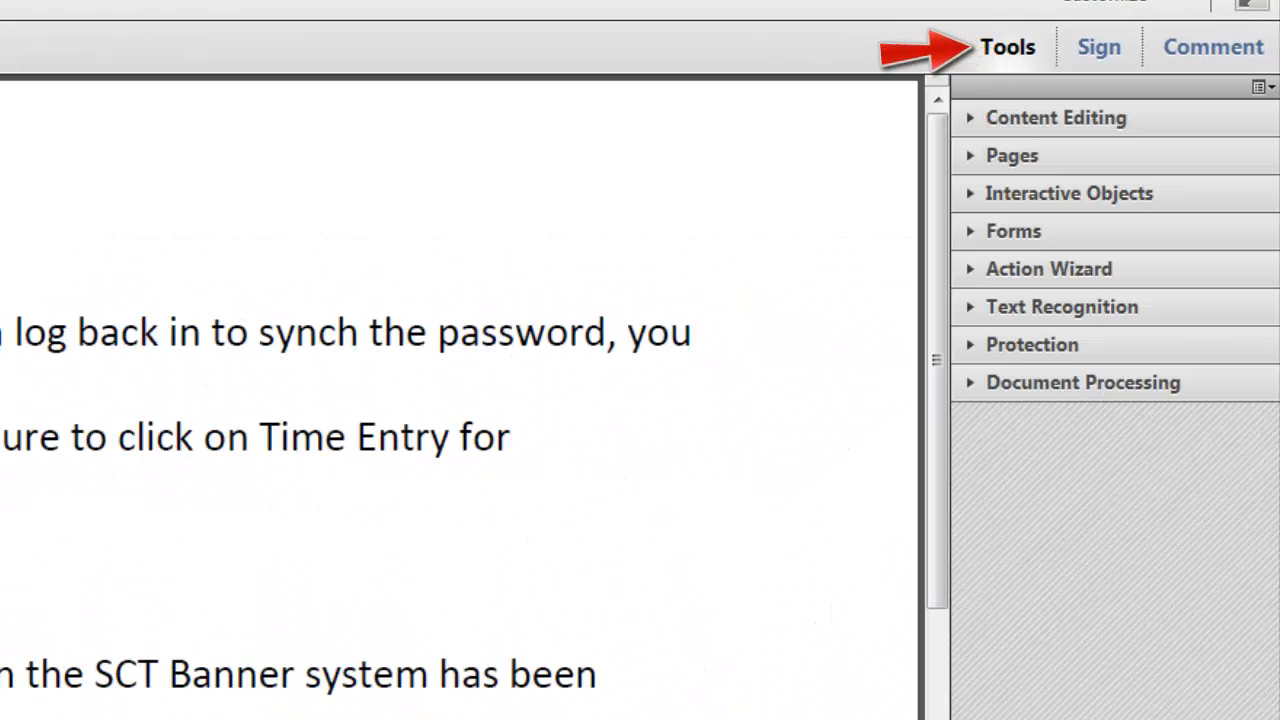
click(1032, 344)
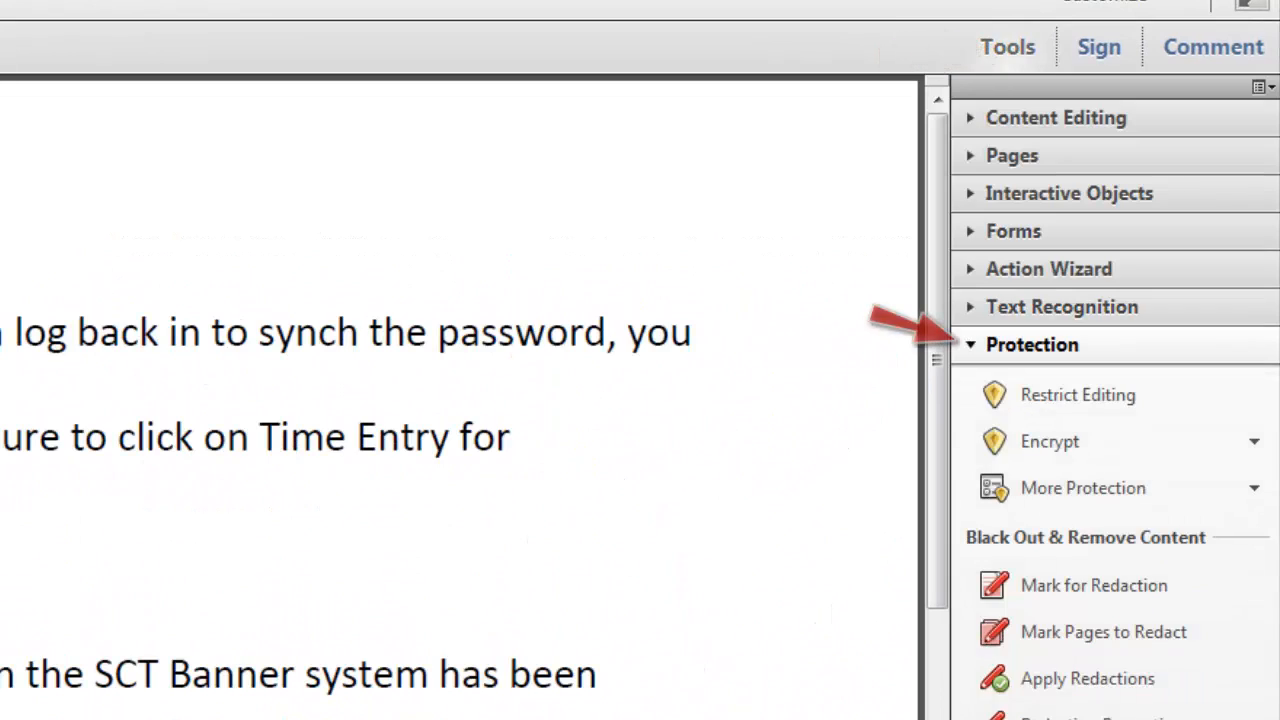
click(1050, 441)
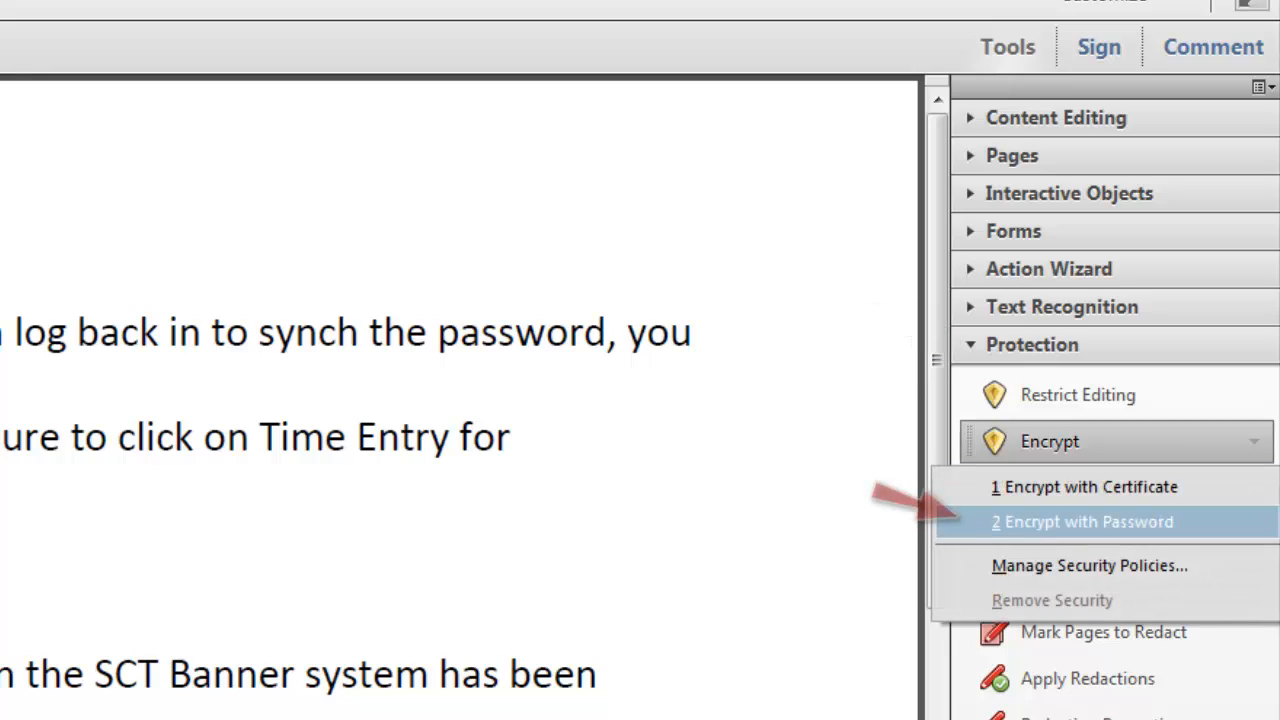
click(1083, 522)
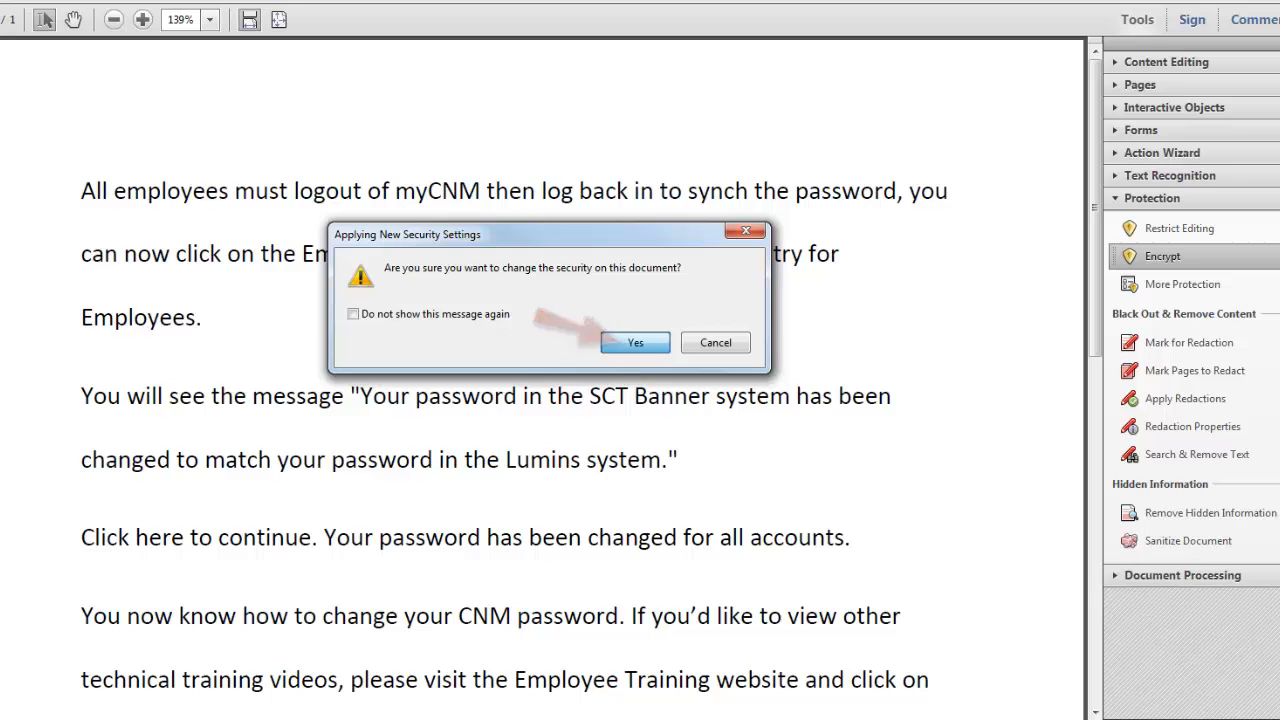
click(636, 342)
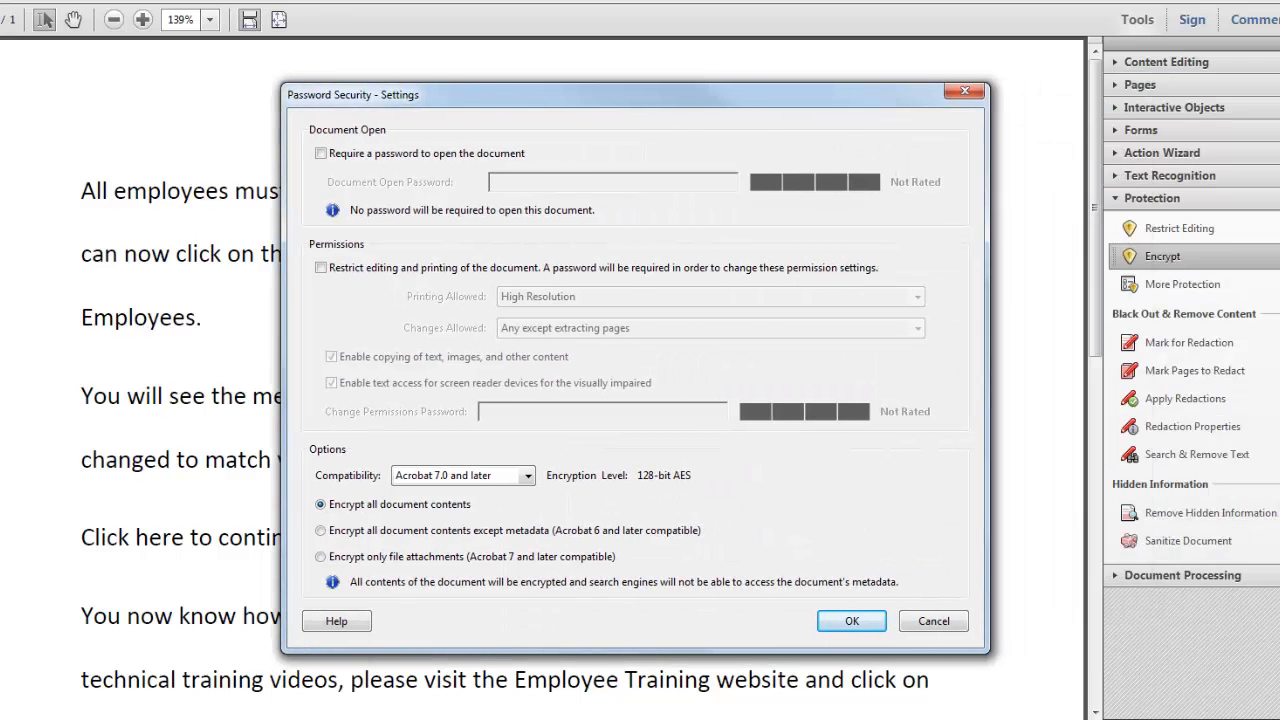
Step: Require a password to open the document and enter the document open password
click(321, 154)
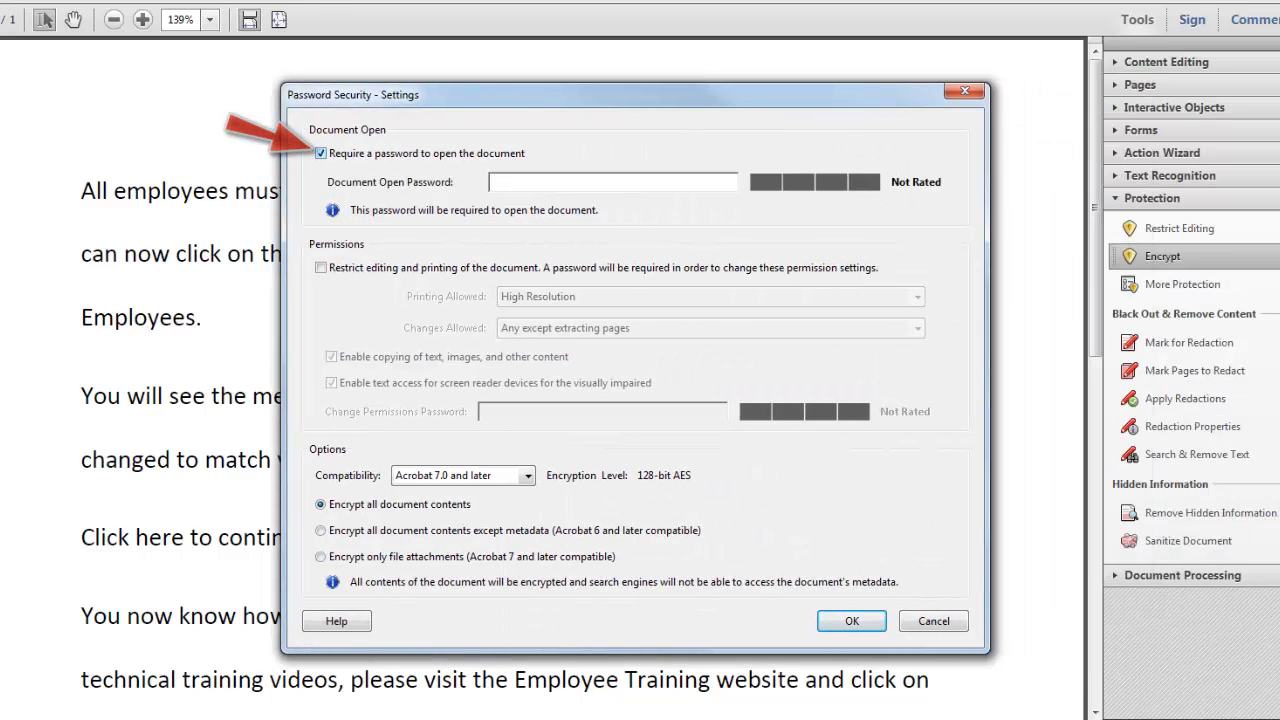
text(*******)
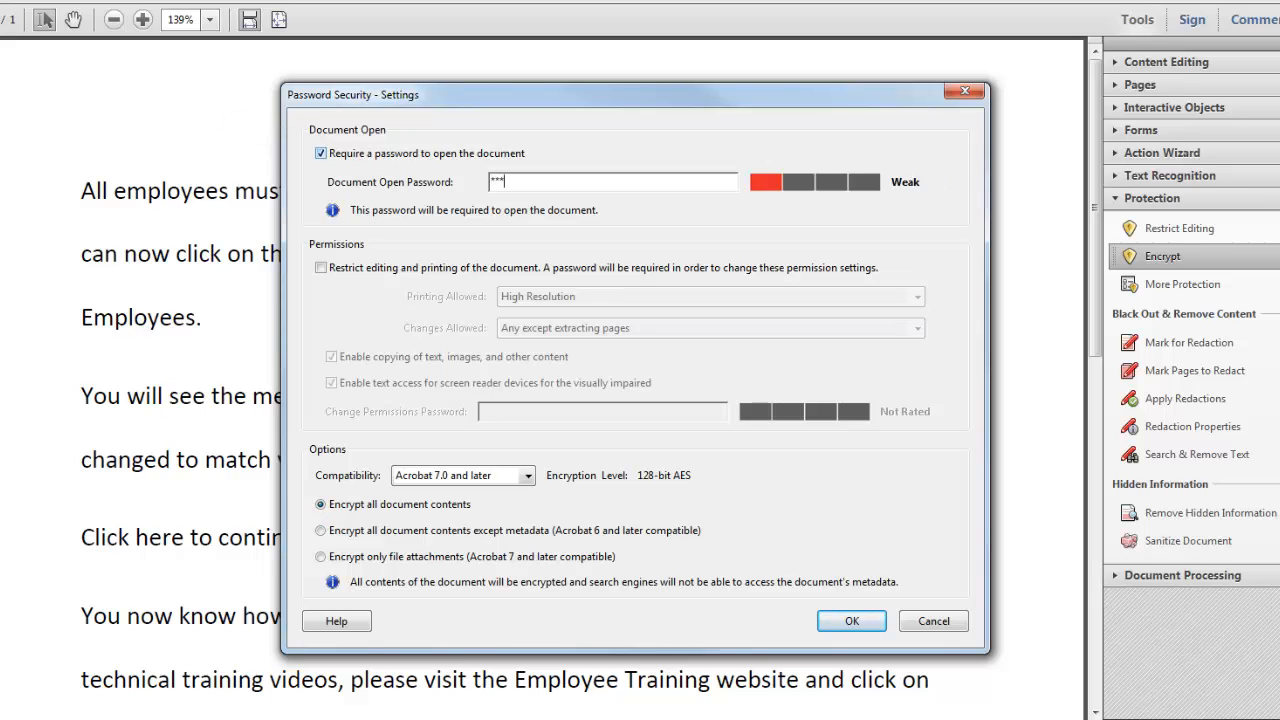
text(**)
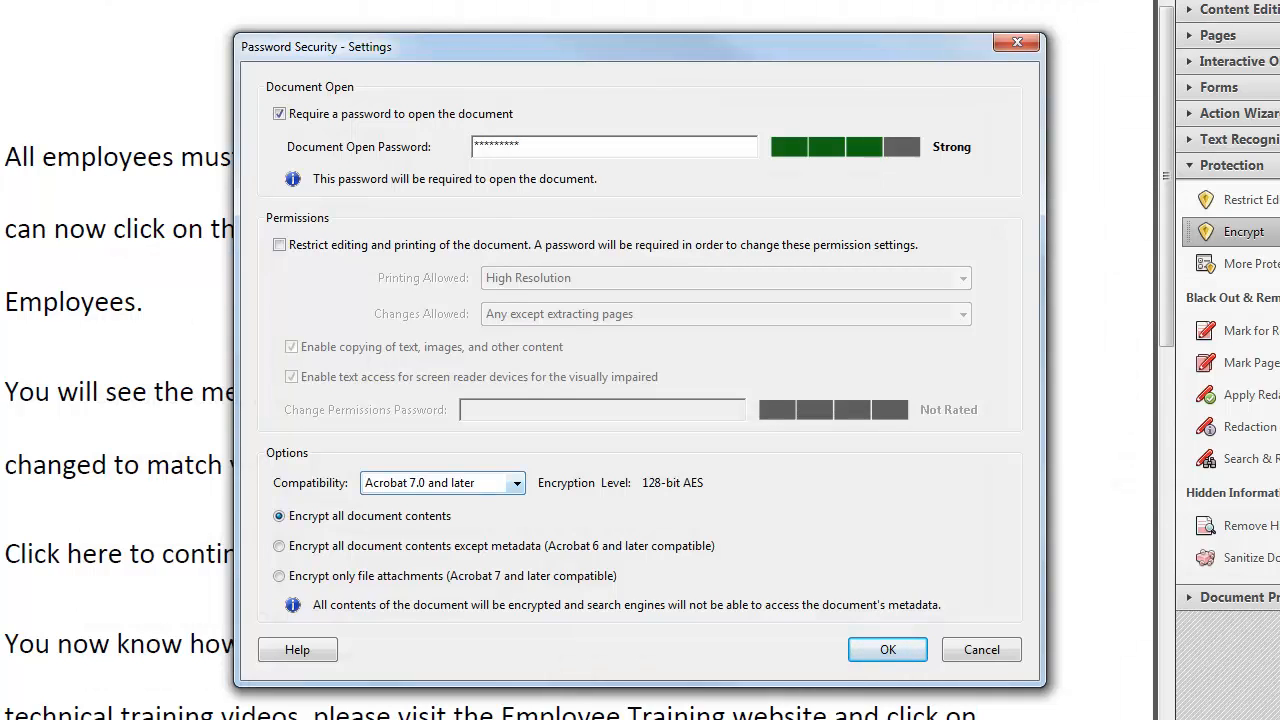
Step: Review the compatibility choices and try each encryption scope, returning to Encrypt all document contents
click(517, 483)
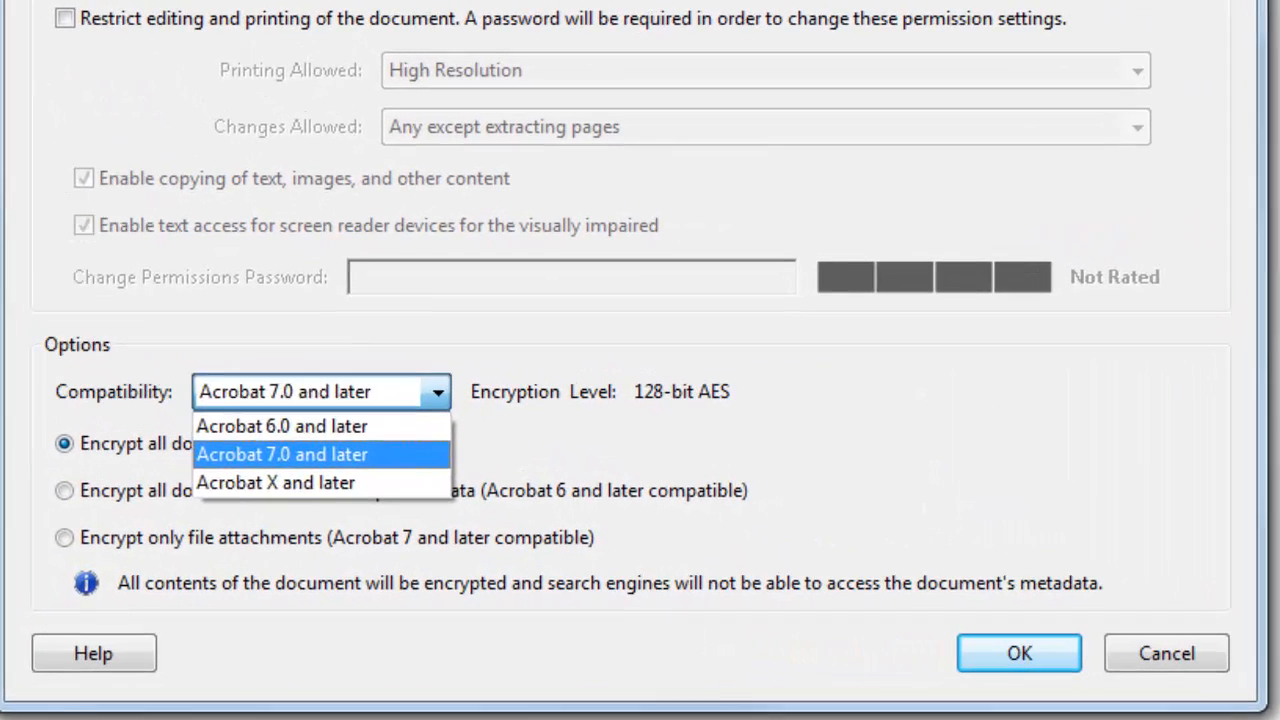
key(Escape)
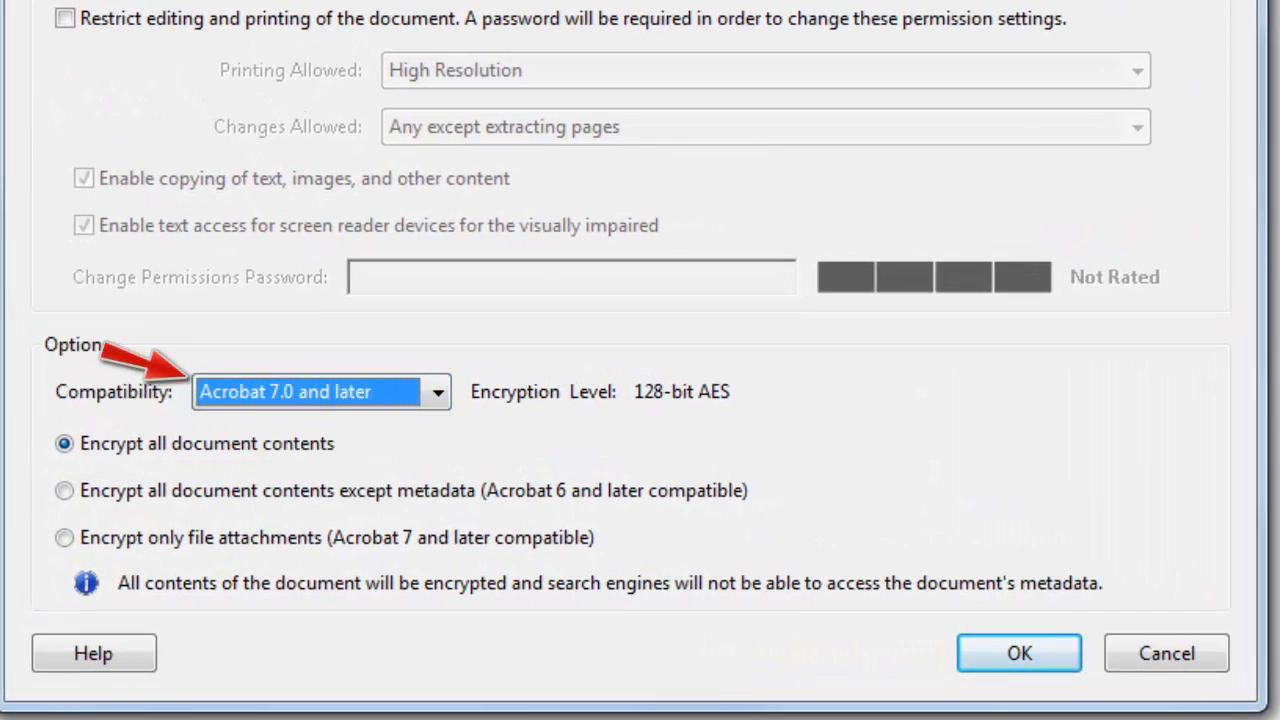
click(65, 444)
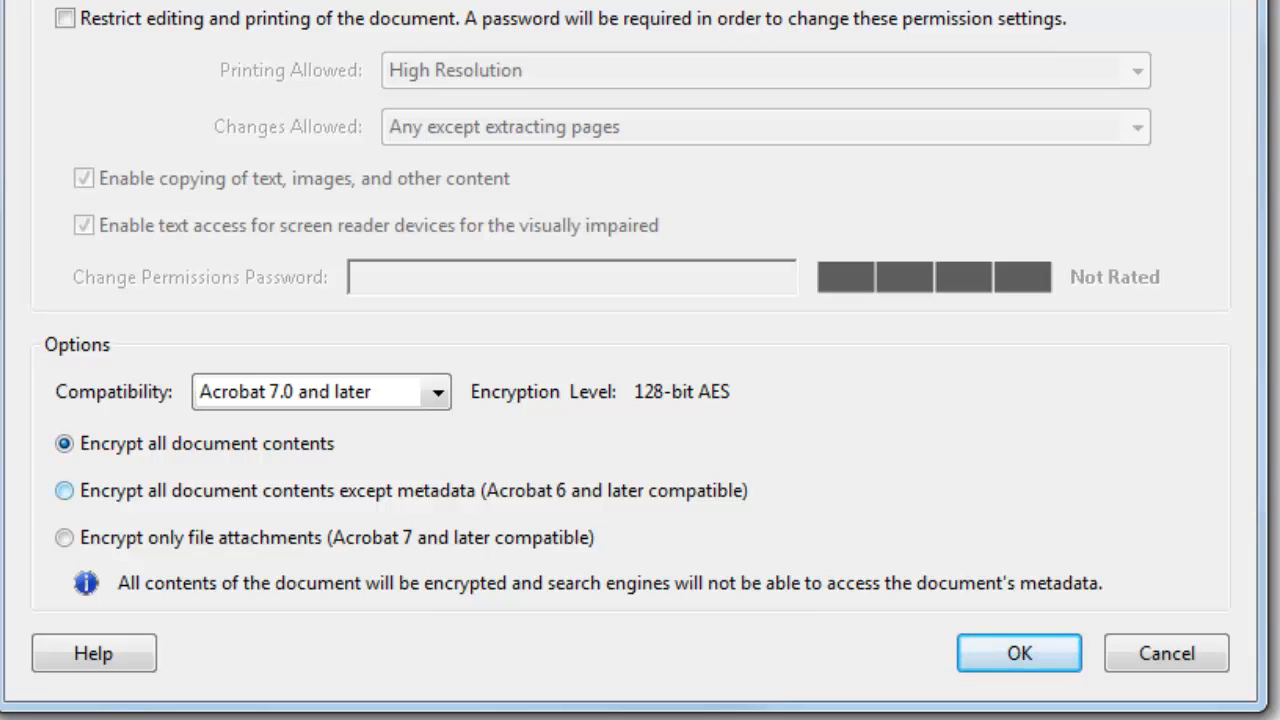
click(65, 491)
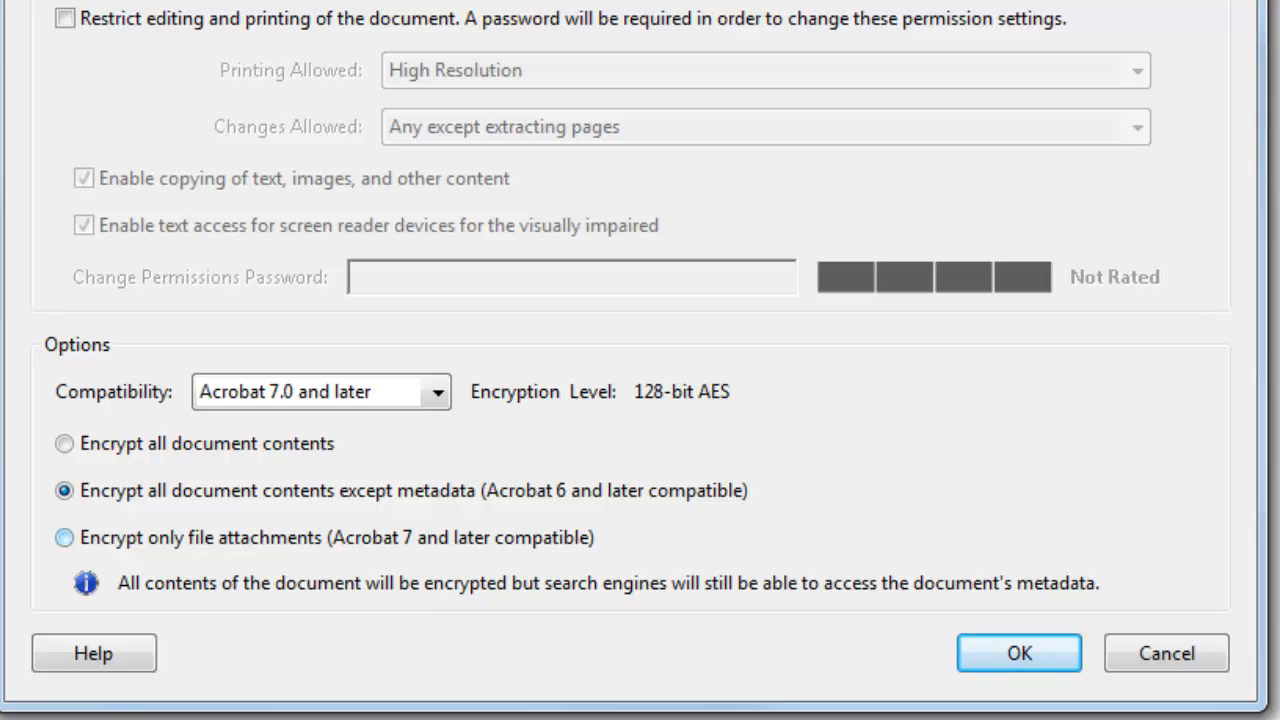
click(65, 538)
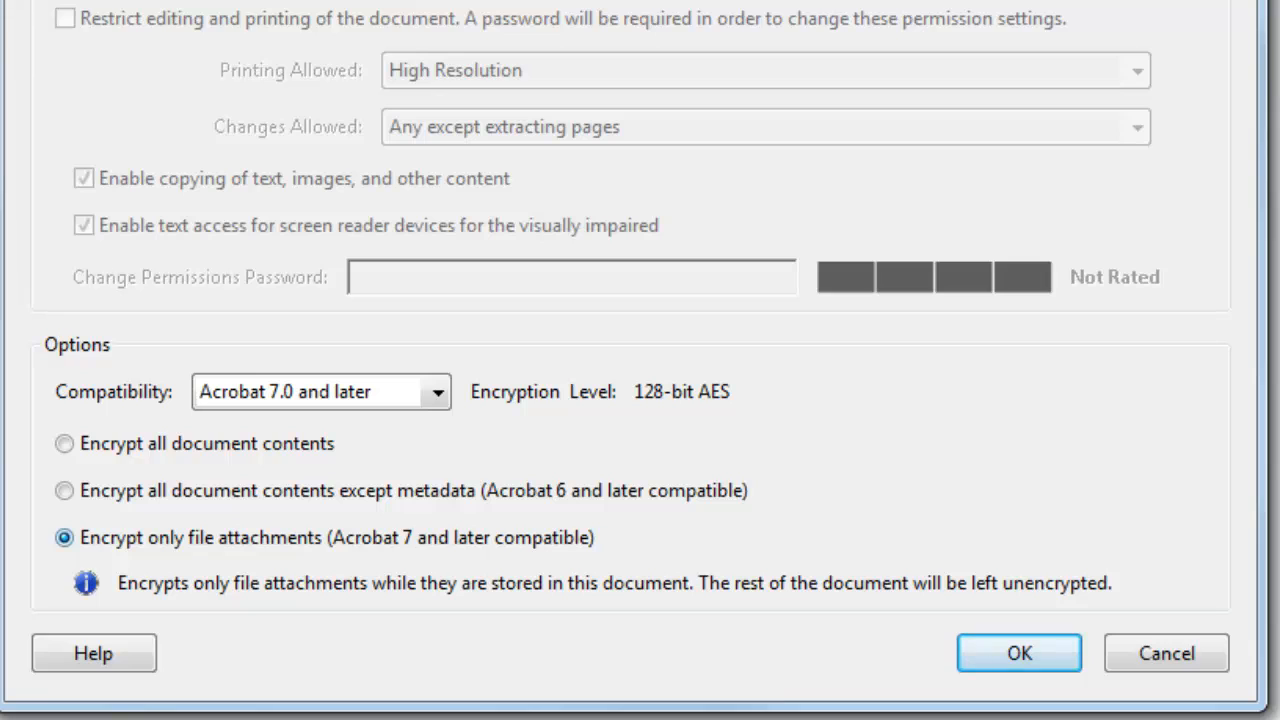
click(65, 444)
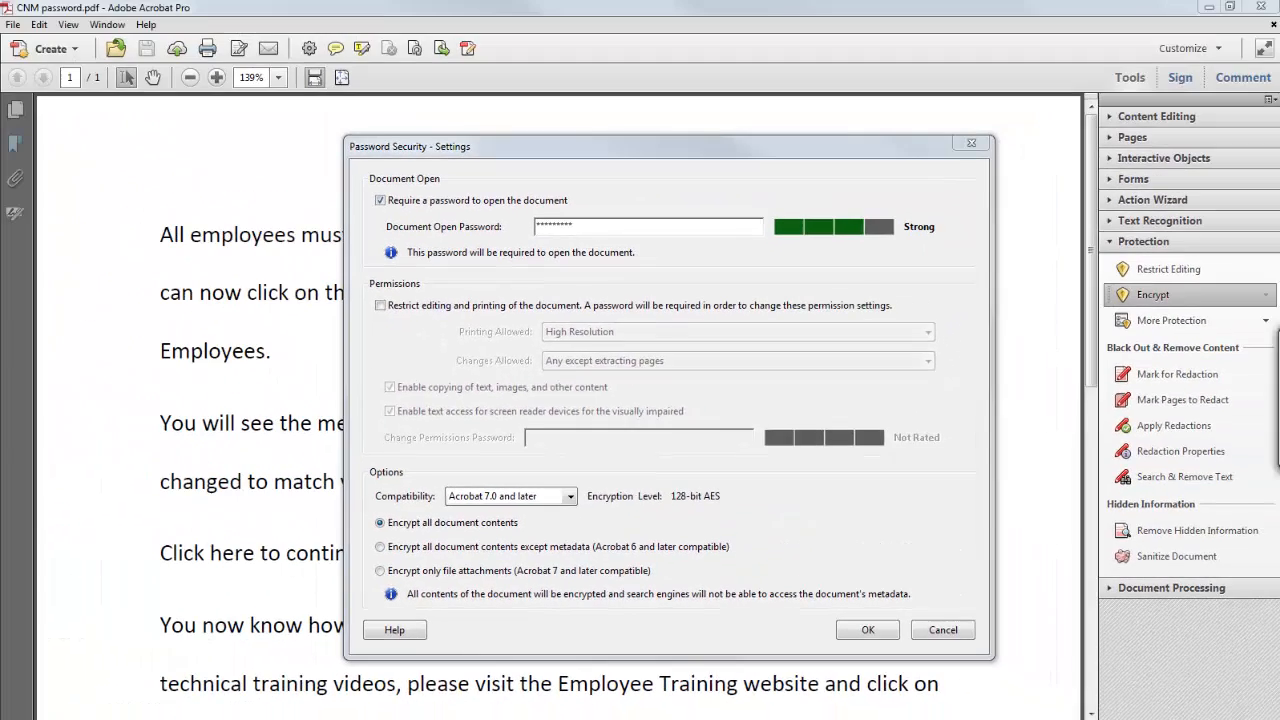
Step: Accept the security settings and re-enter the document open password to confirm it
key(Return)
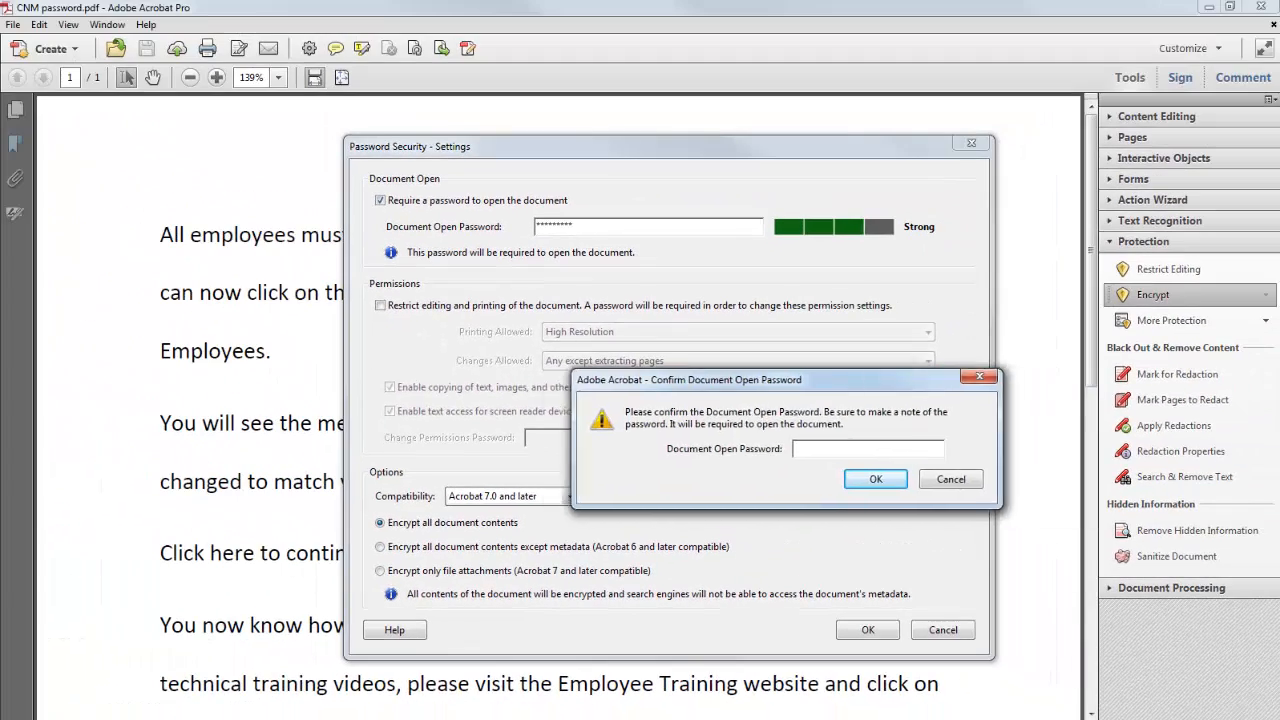
text(***)
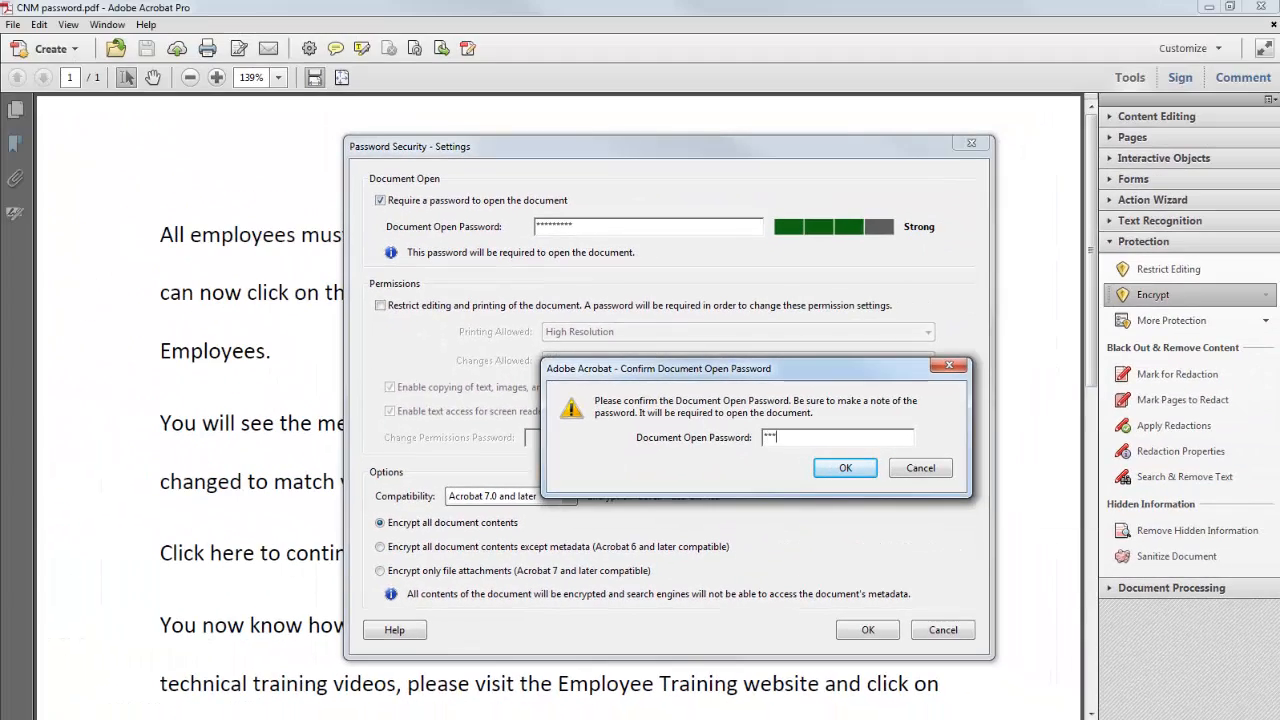
text(******)
key(Return)
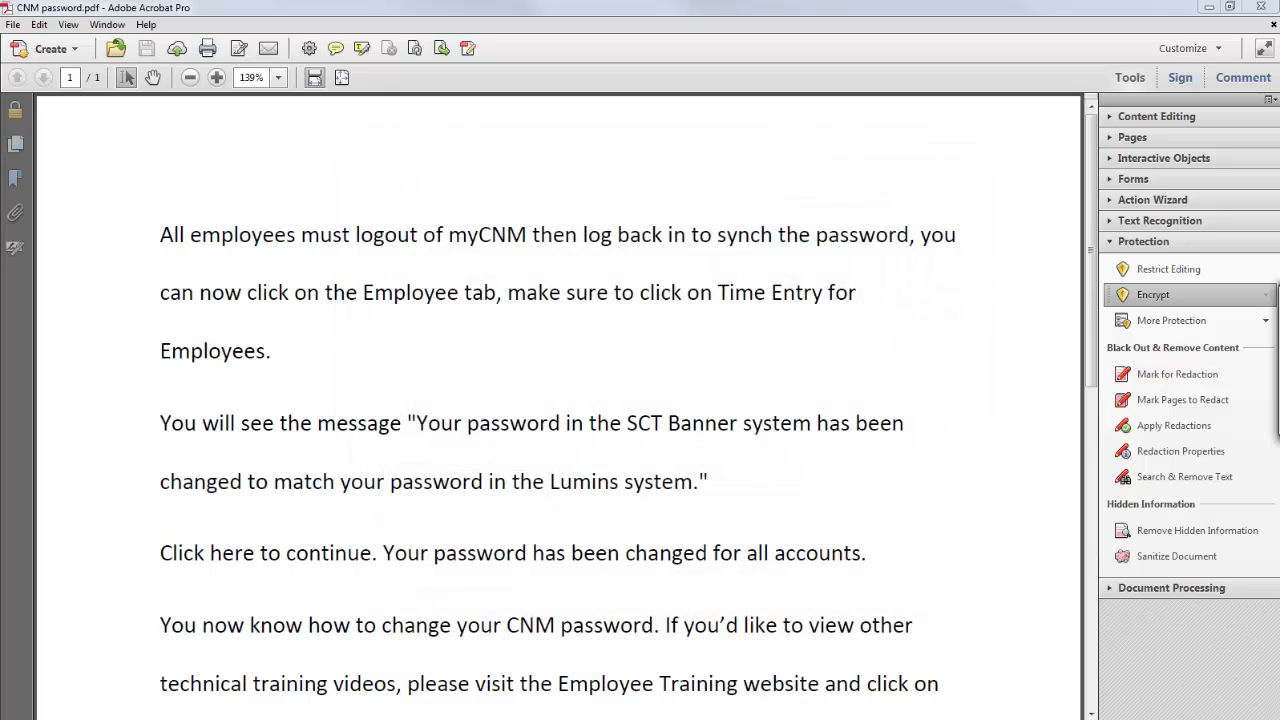
key(Return)
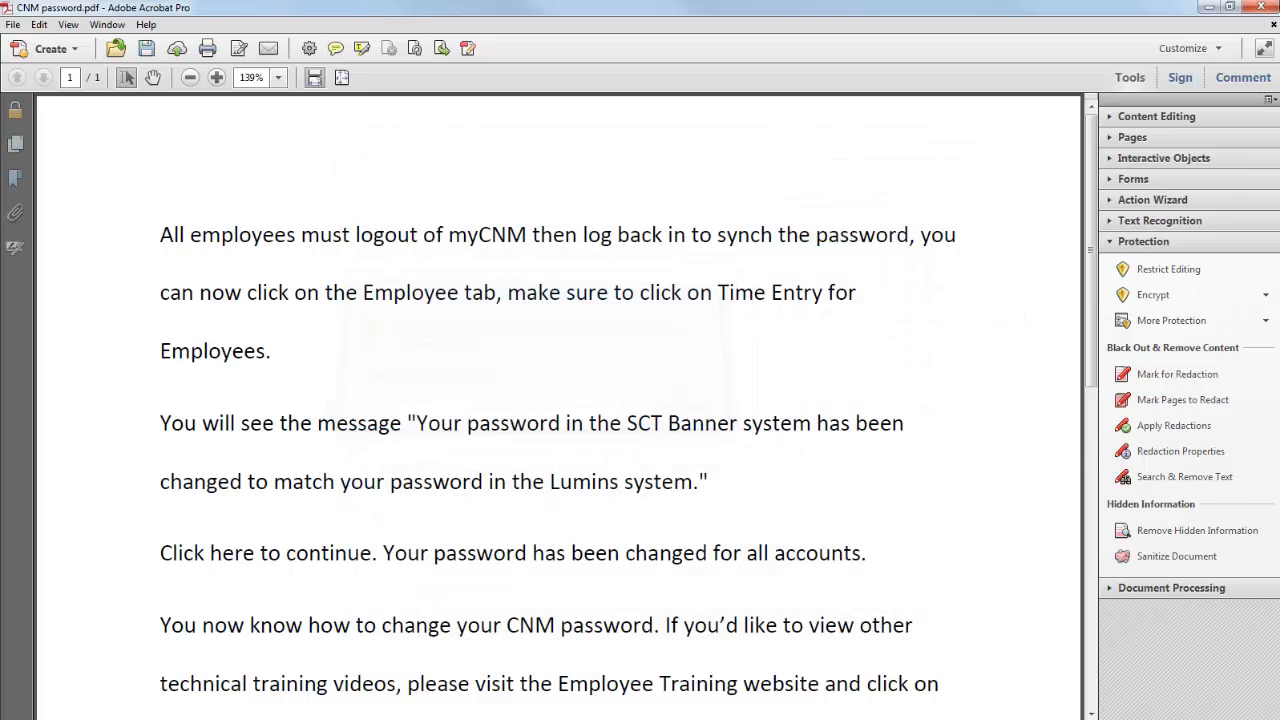
Step: Save the PDF with its new password security
key(alt)
key(f)
key(Down)
key(Down)
key(Down)
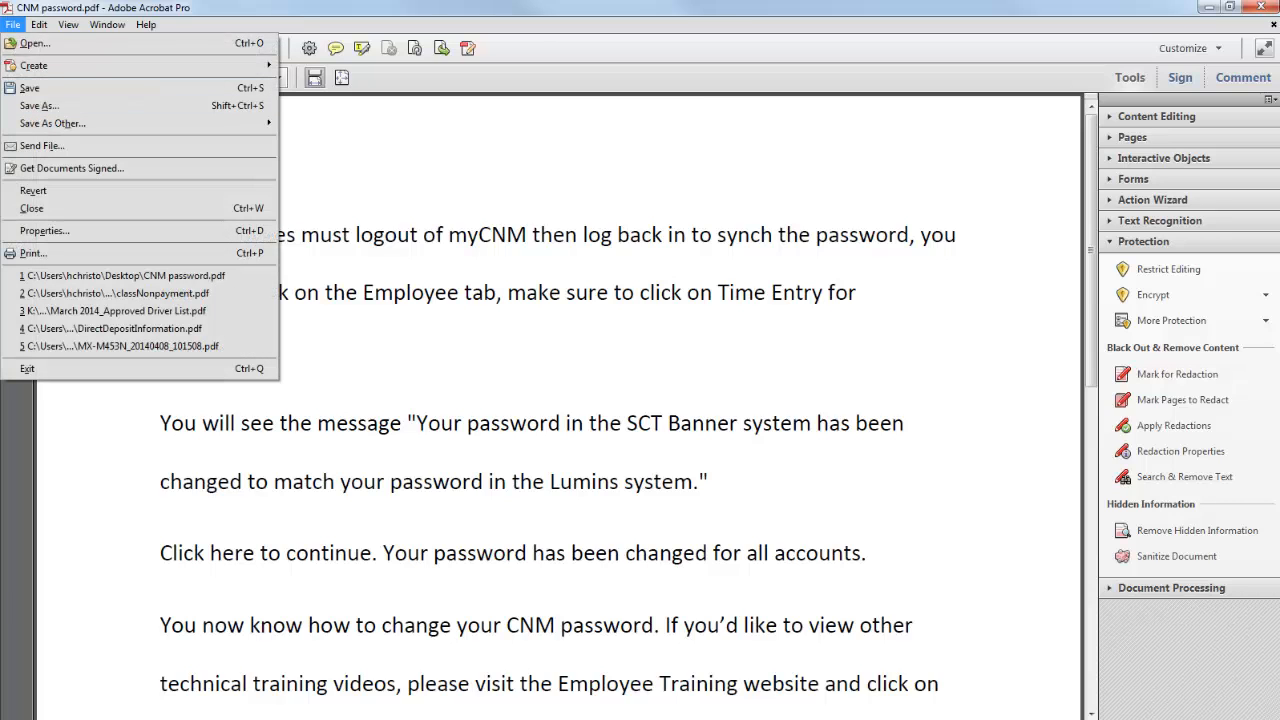
key(Escape)
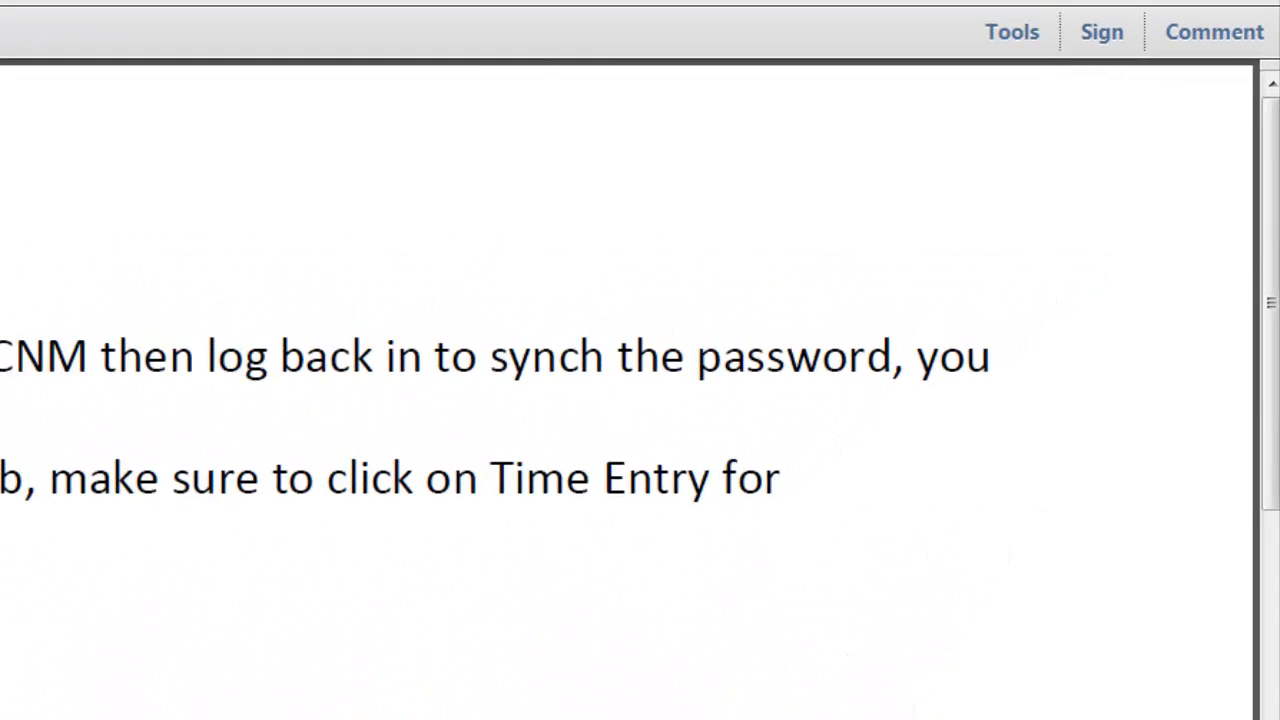
Step: Reopen the password encryption settings for the PDF, agreeing to change the document's security
click(1012, 32)
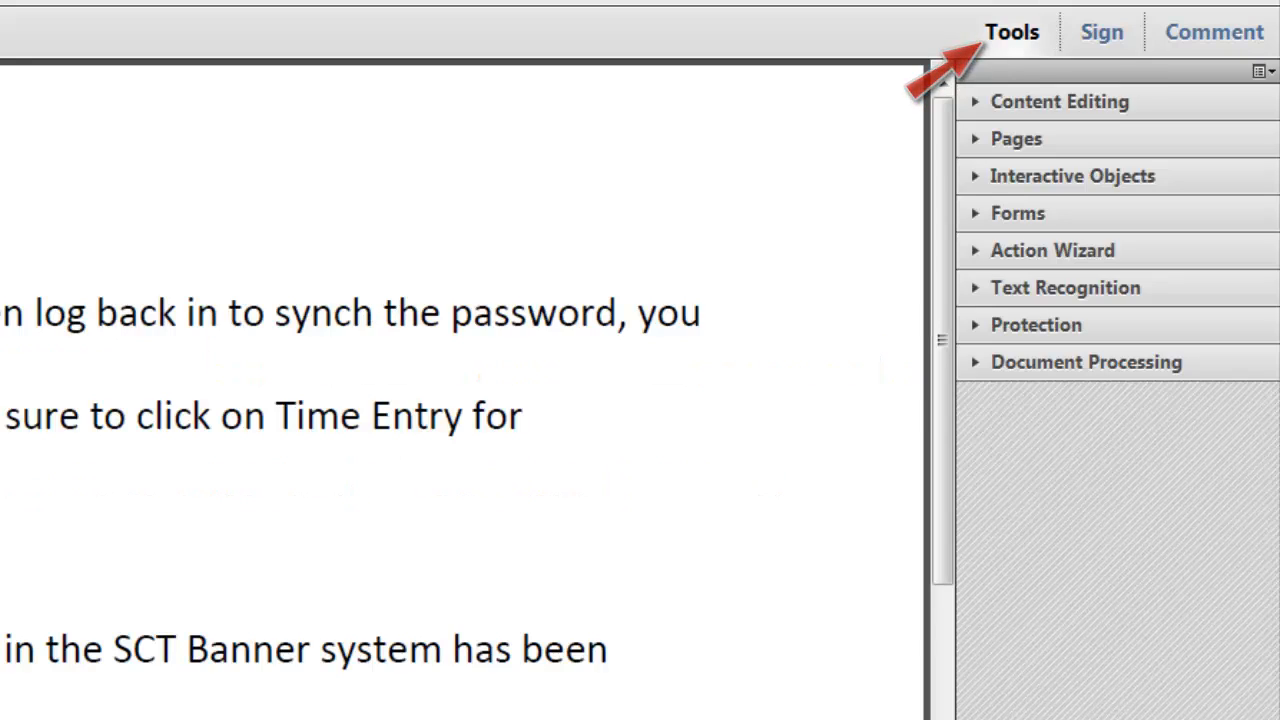
click(975, 325)
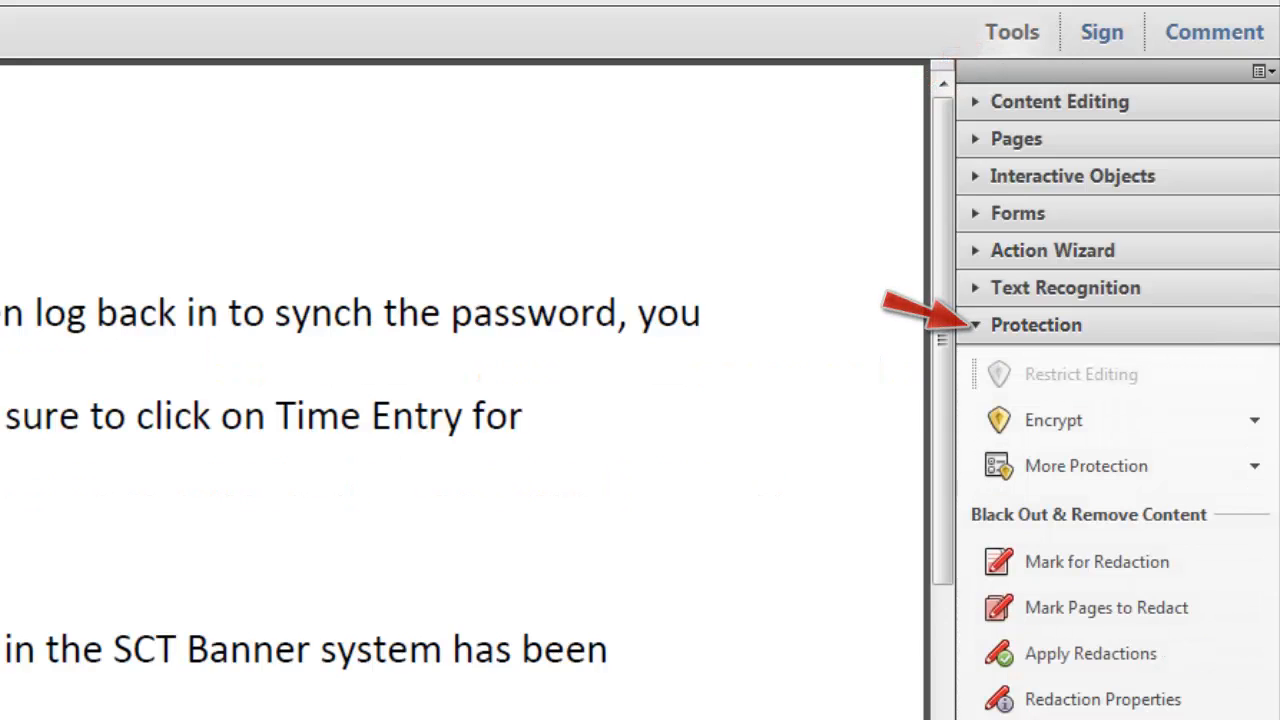
click(1053, 420)
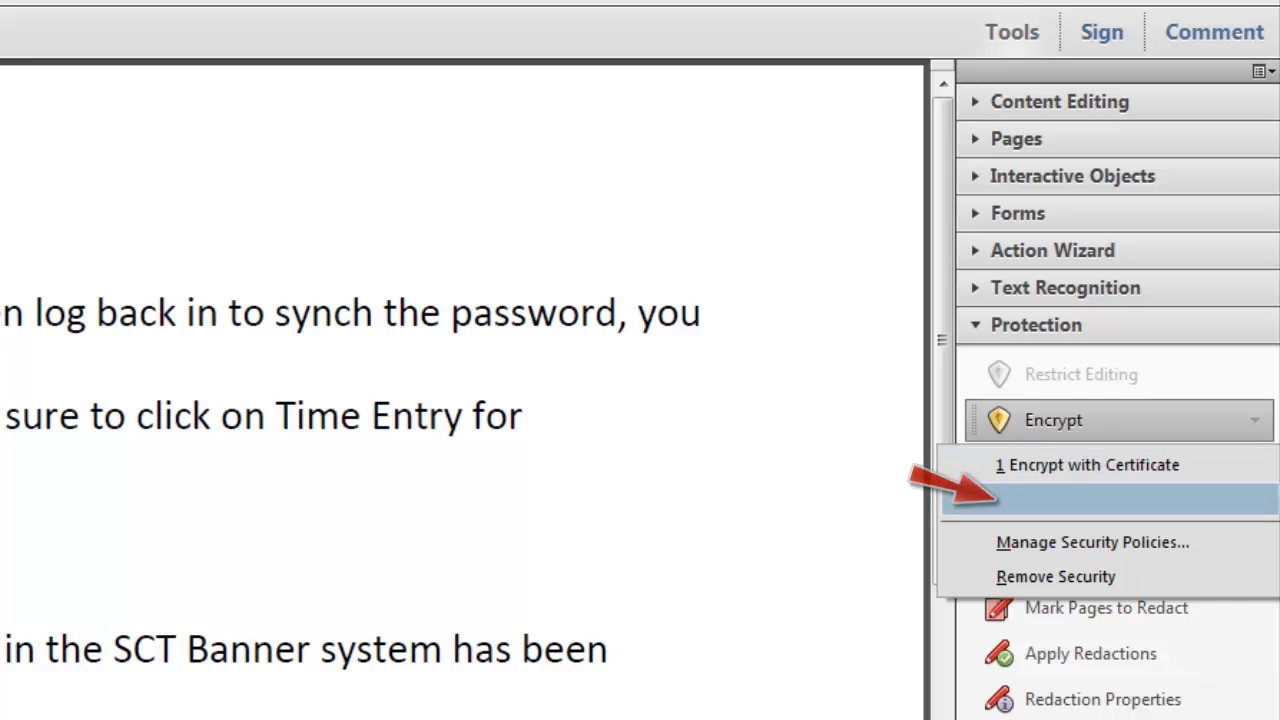
click(1090, 497)
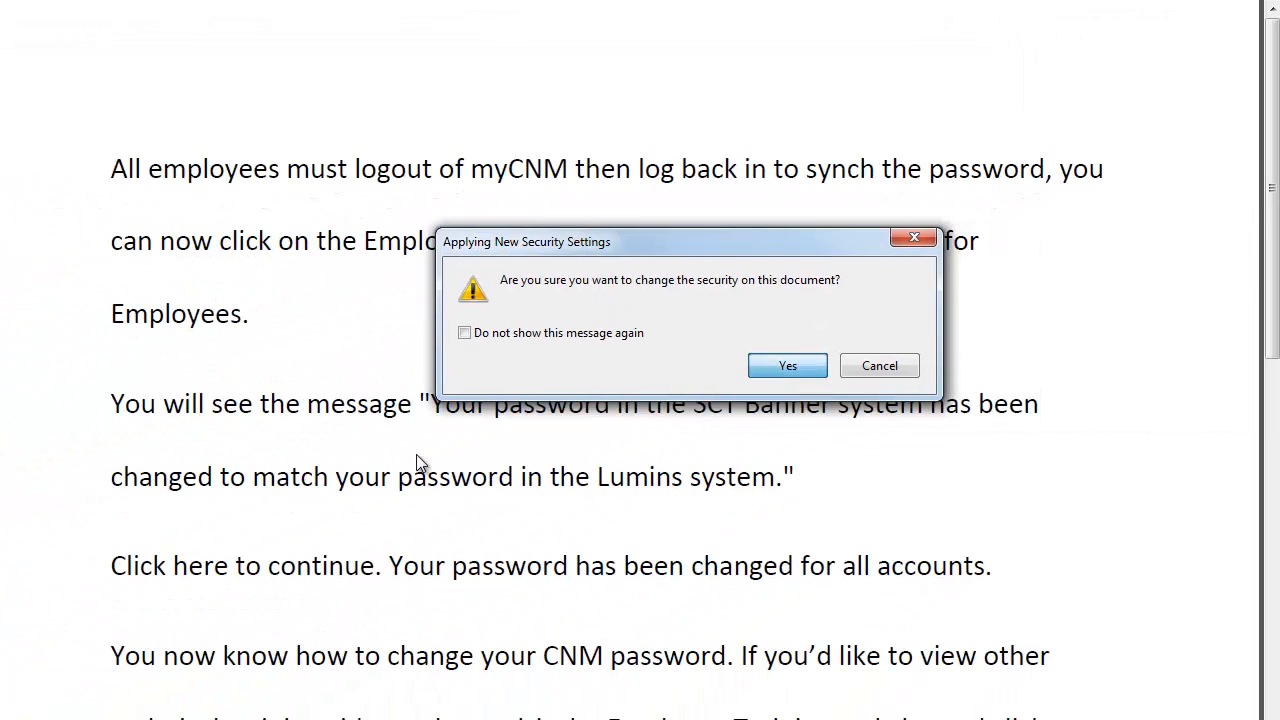
key(Return)
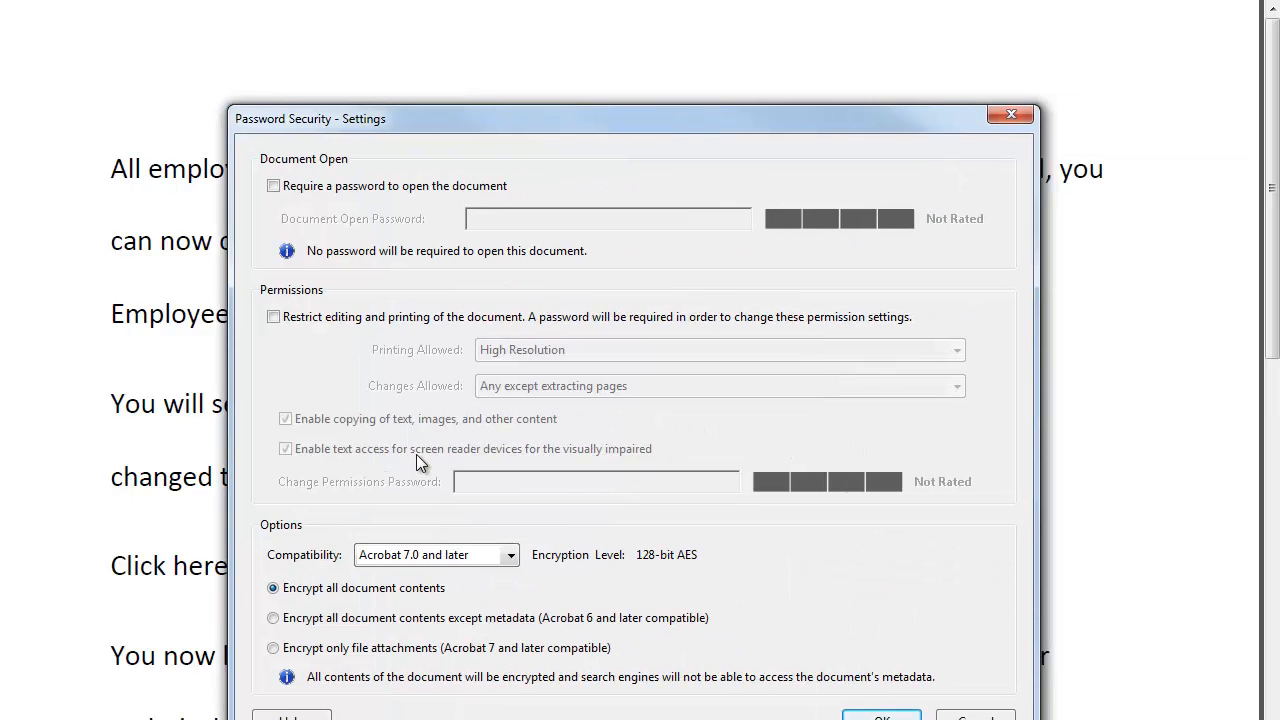
Step: Restrict editing and printing of the document with a change permissions password, and set allowed printing to None
key(space)
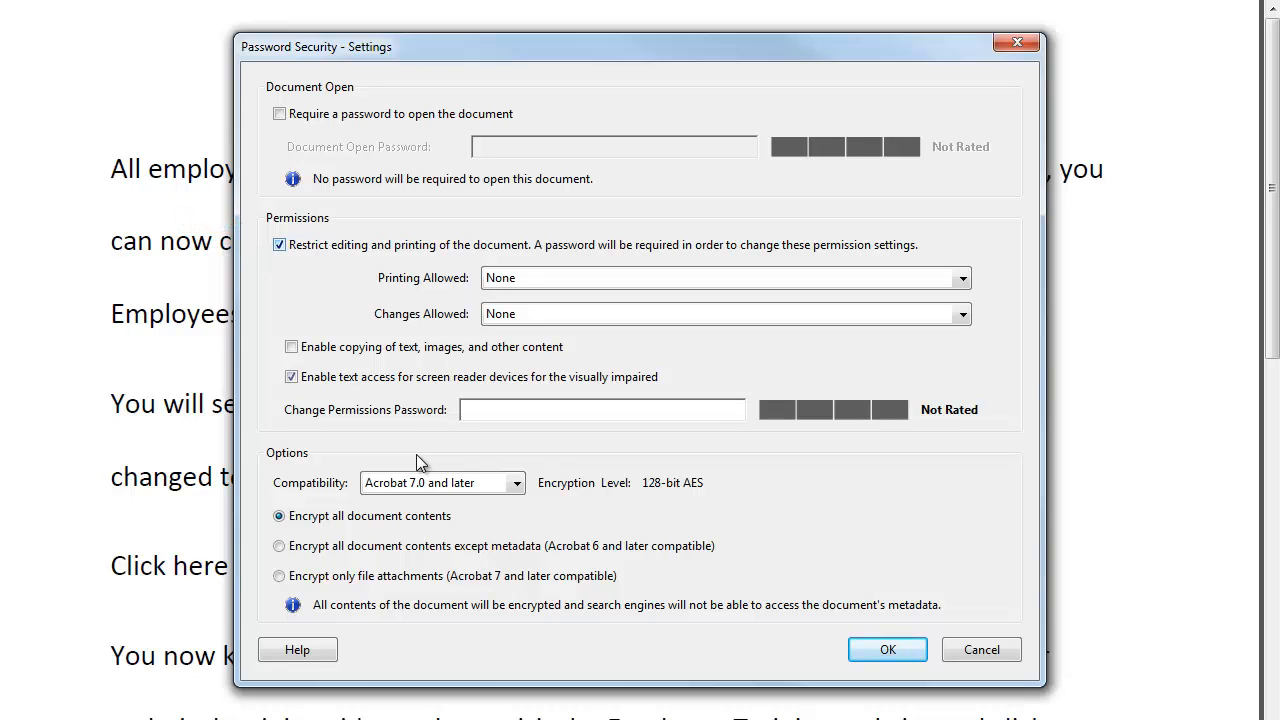
key(space)
key(space)
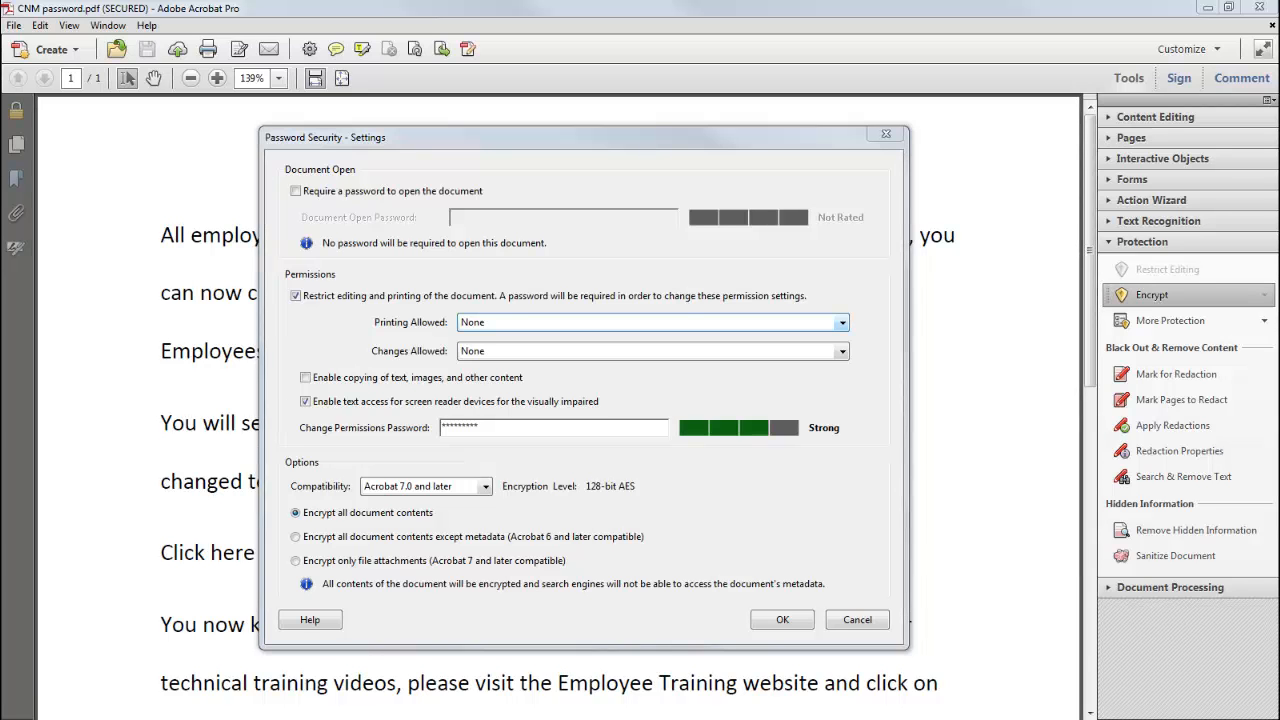
click(842, 323)
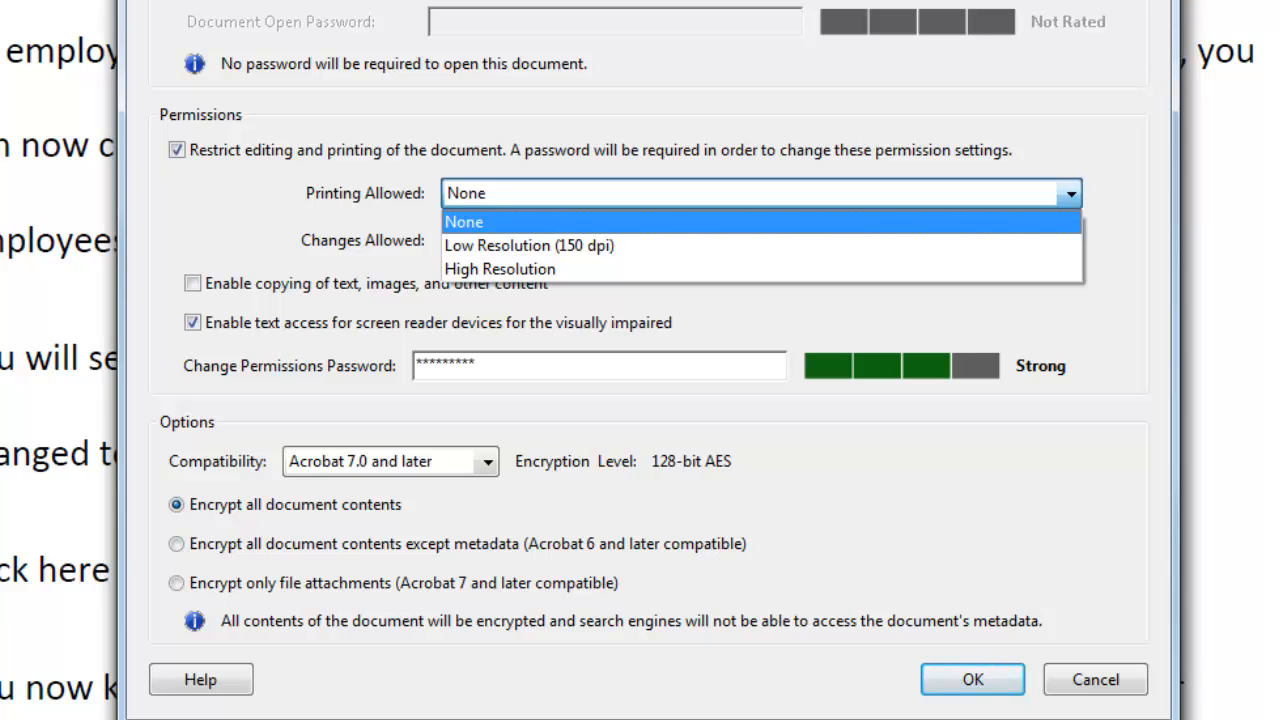
key(Return)
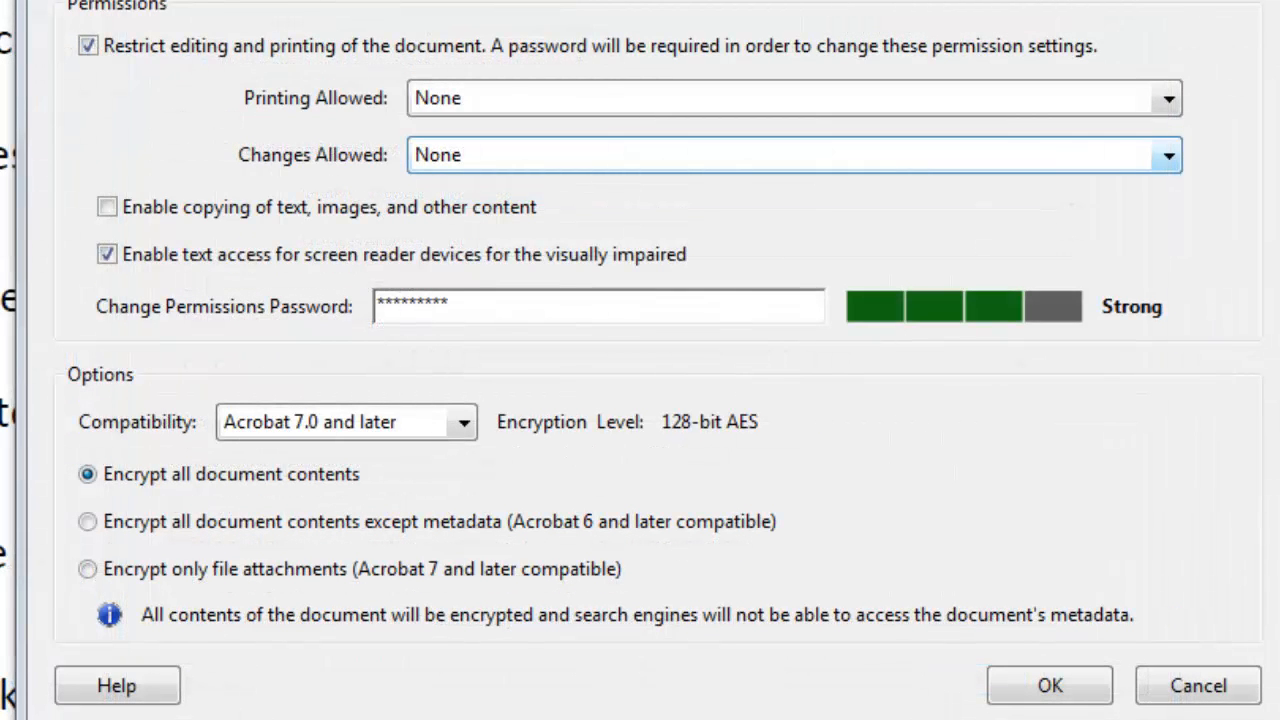
Step: Set the changes allowed in the document to filling in form fields and signing existing signature fields
click(1168, 156)
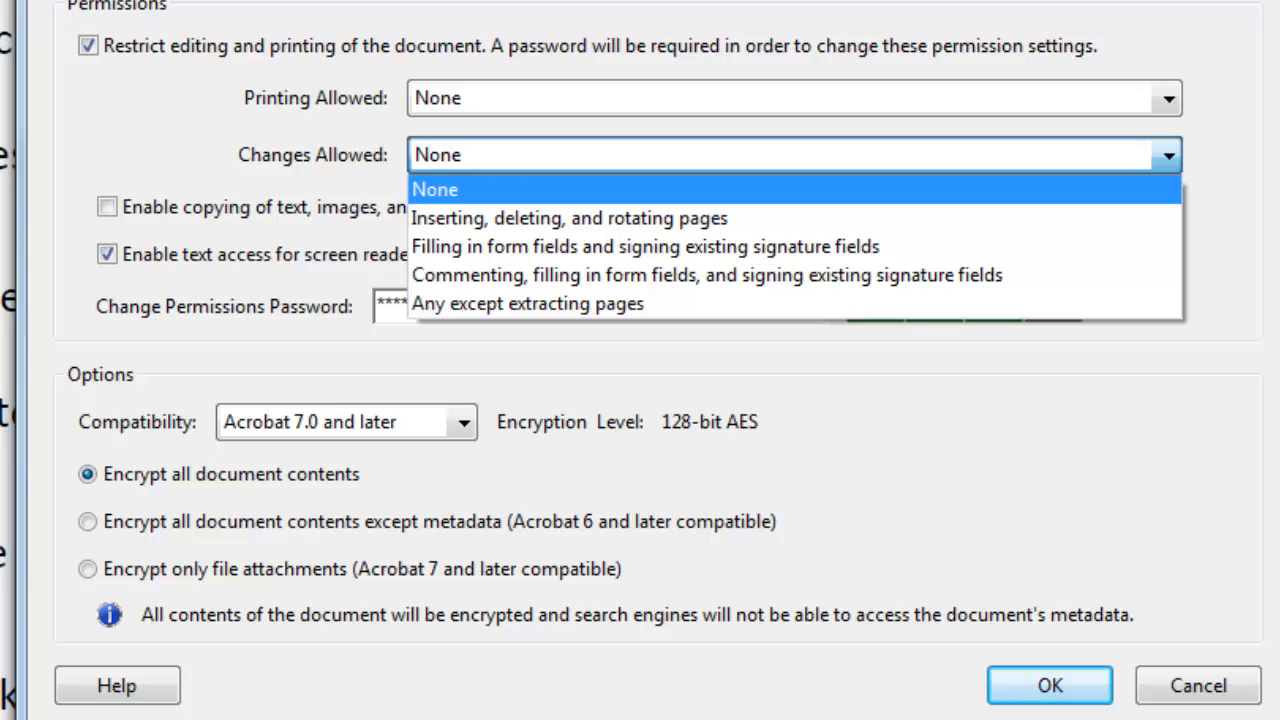
key(Down)
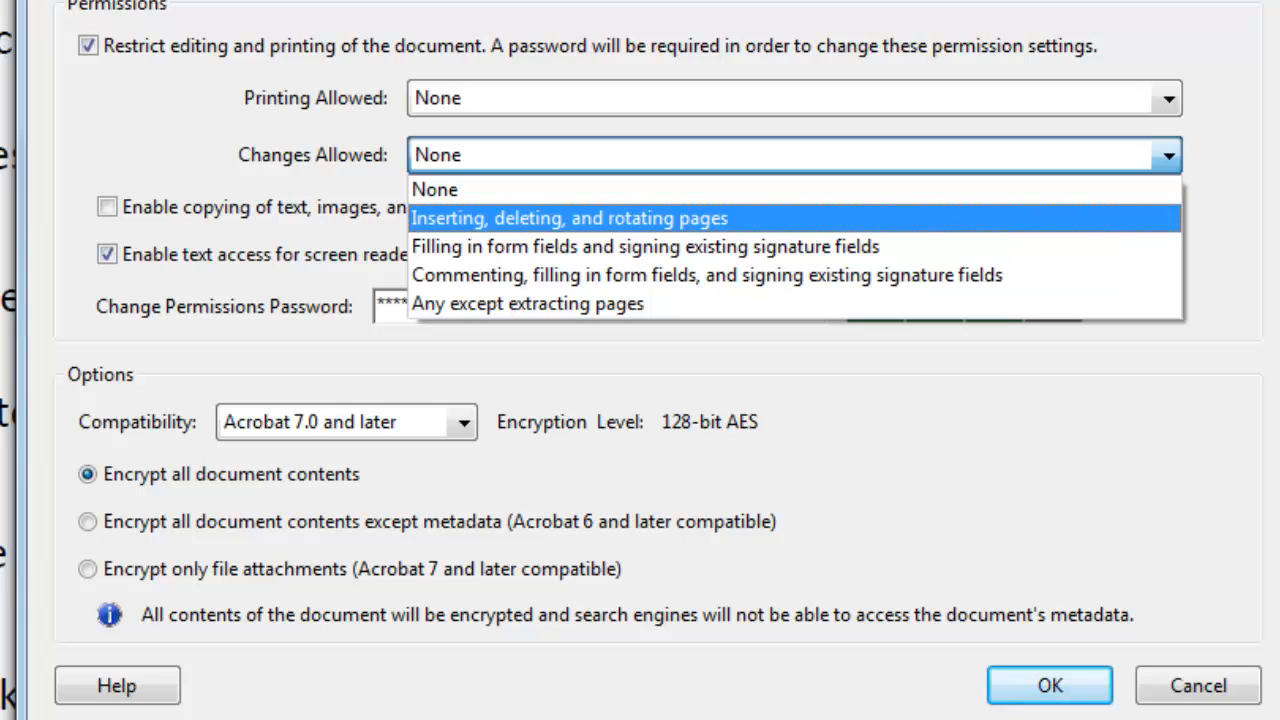
key(Down)
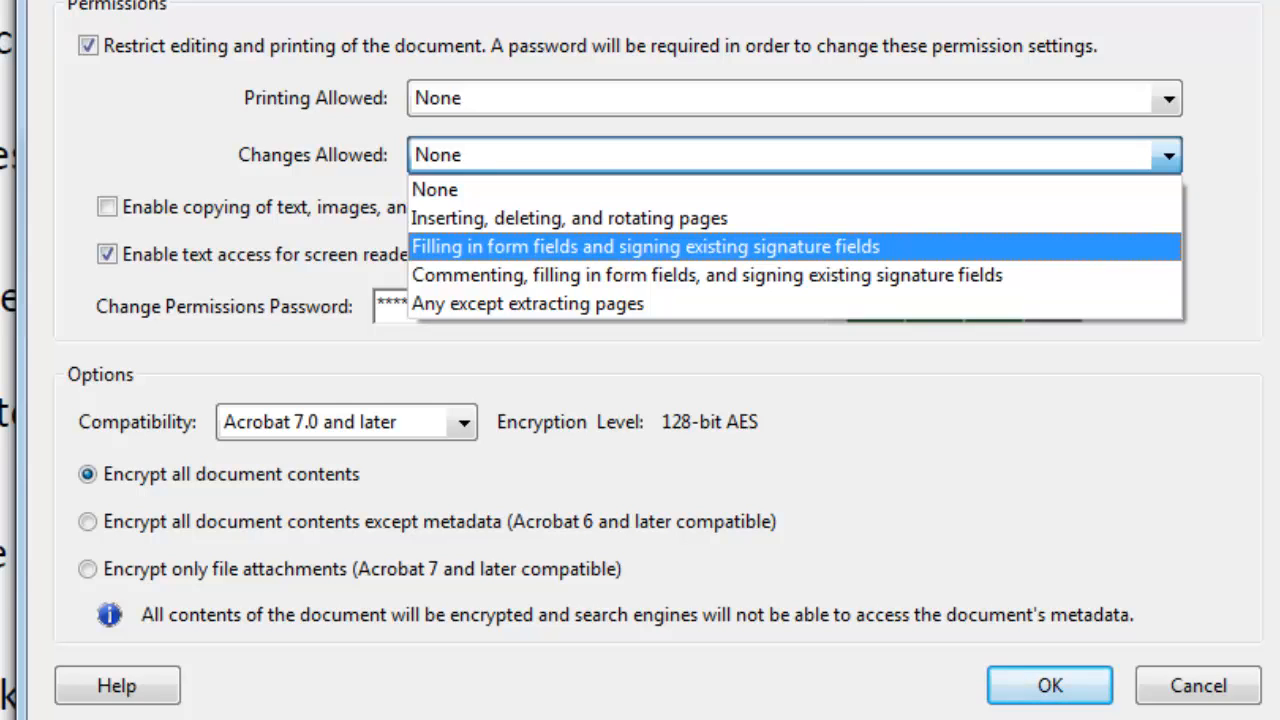
key(Down)
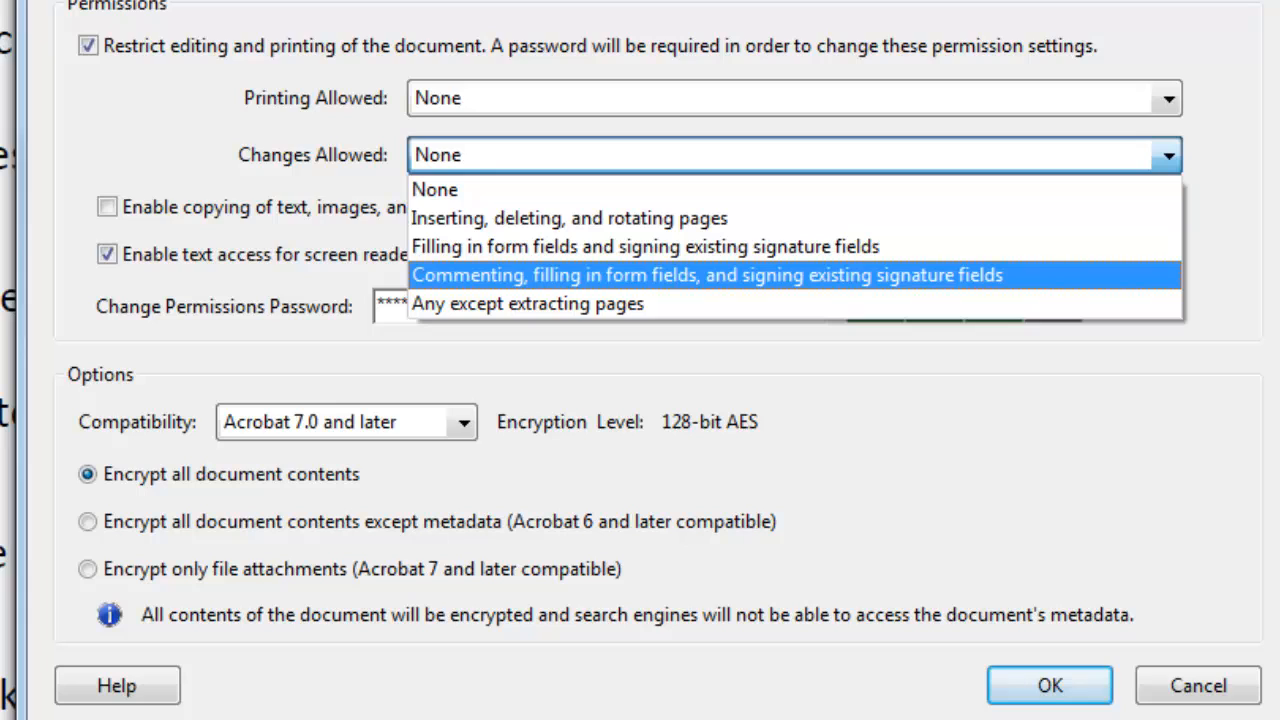
key(Down)
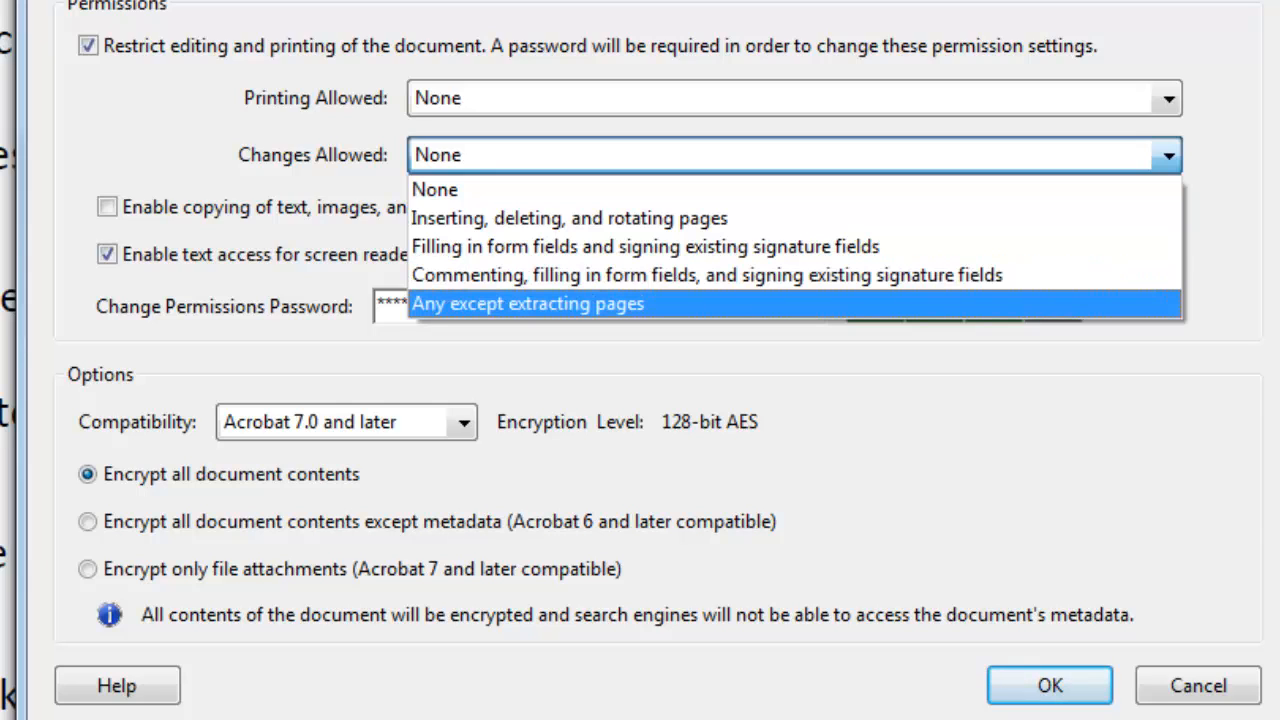
key(Up)
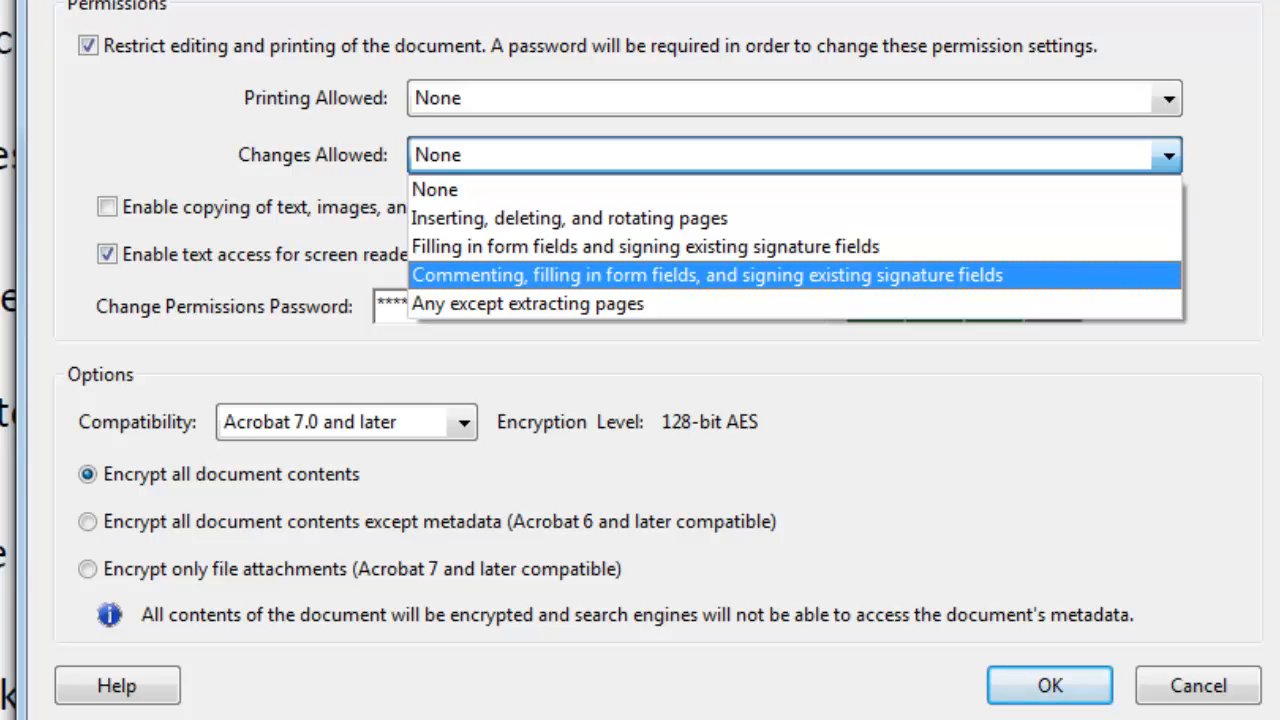
key(Down)
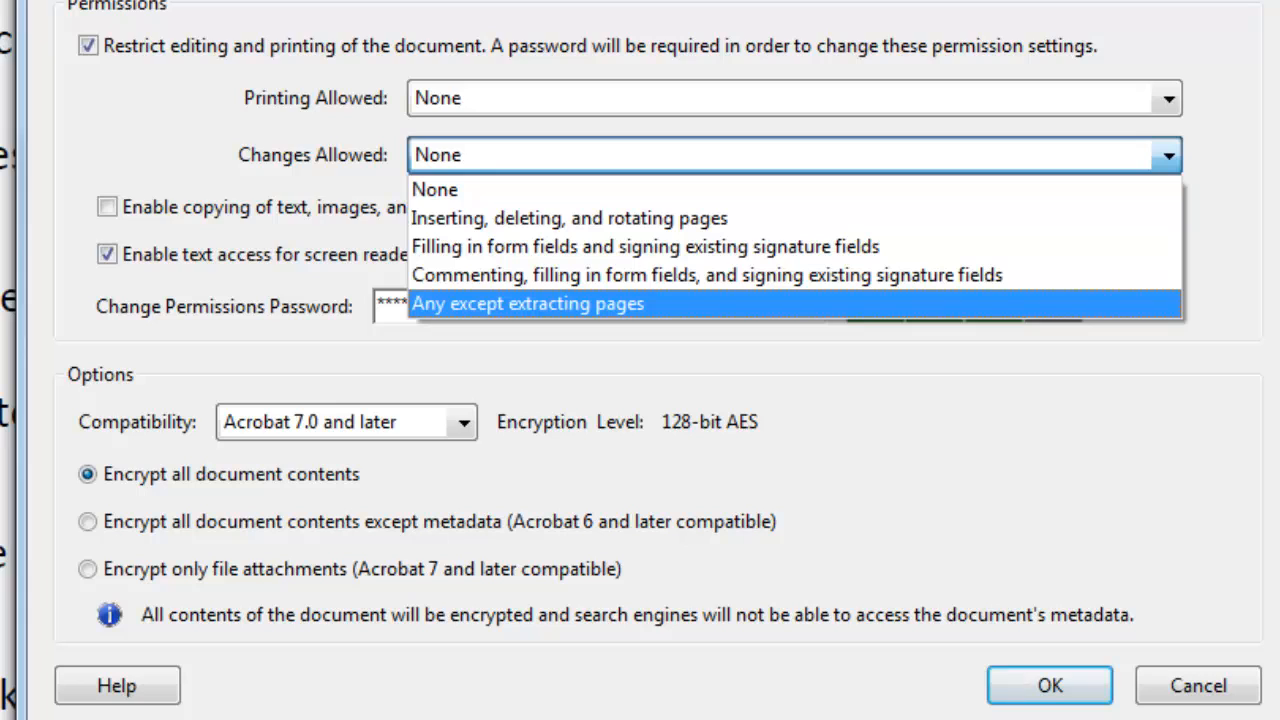
key(Up)
key(Up)
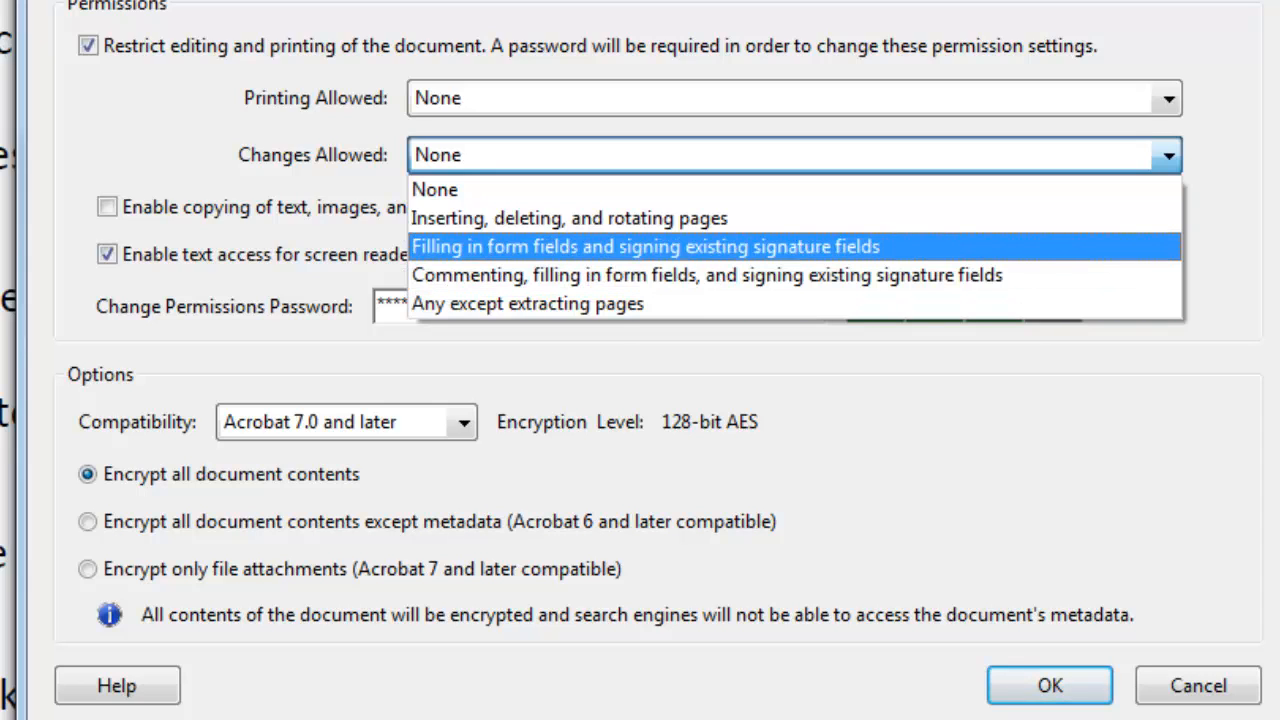
key(Return)
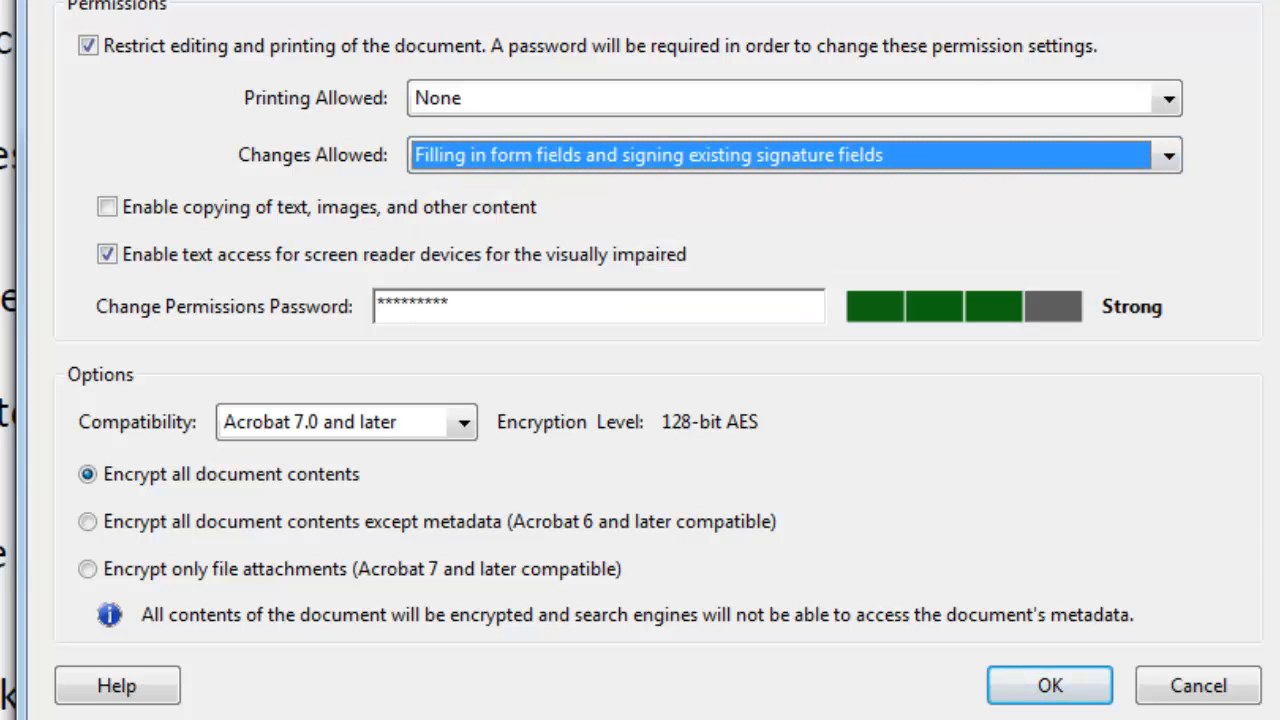
Step: Accept the password security settings and acknowledge the notices to apply the restrictions to the document
key(Return)
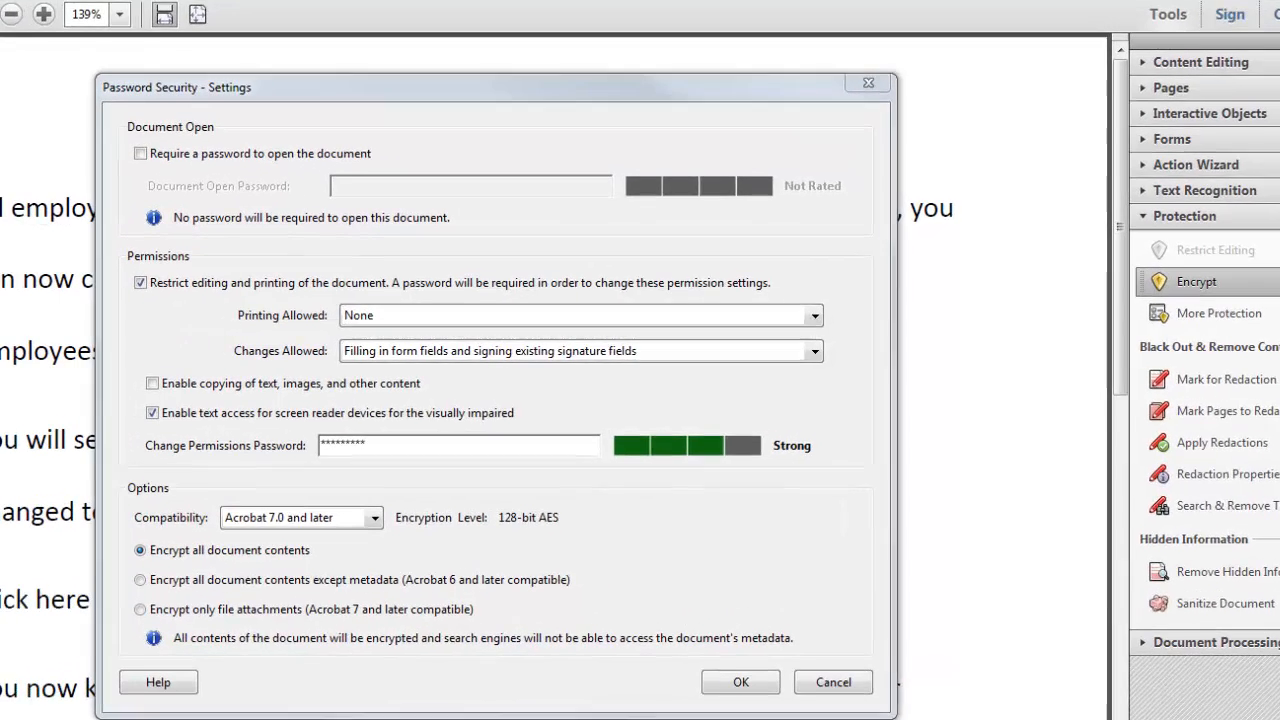
key(Return)
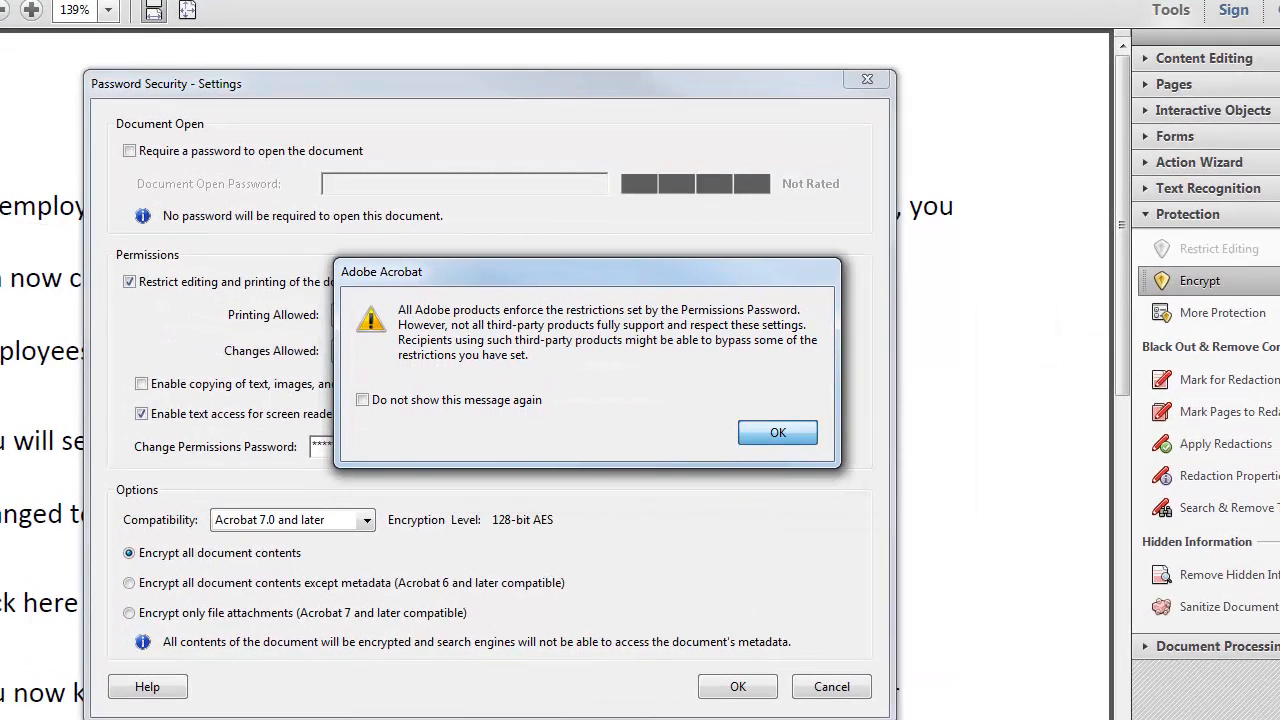
key(Return)
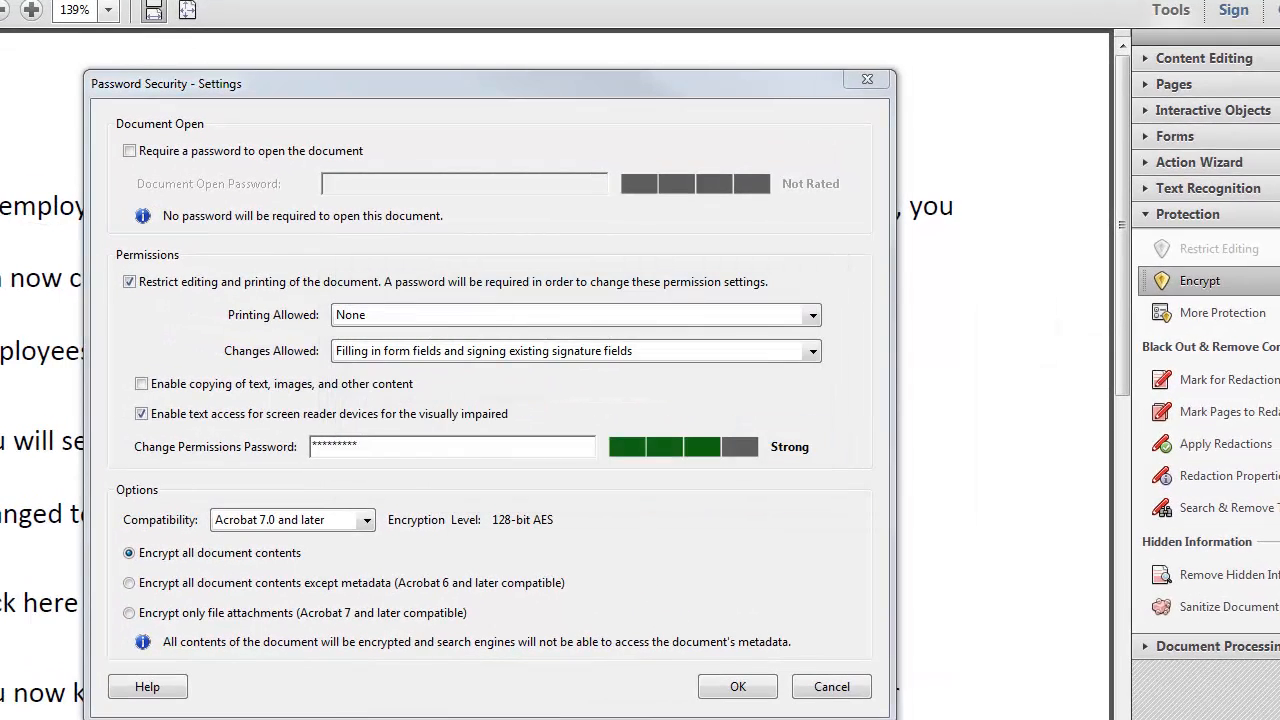
key(Return)
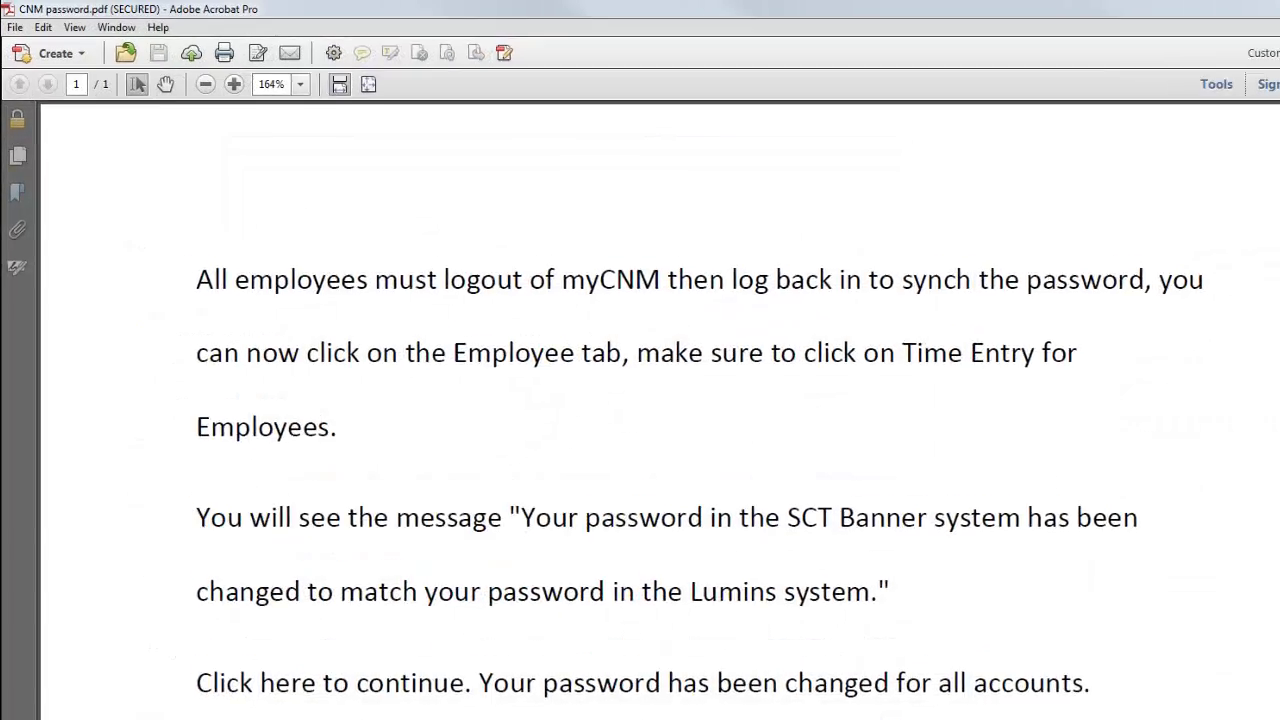
Step: Examine the document's permission details from its security settings, and close them and the navigation pane
click(16, 111)
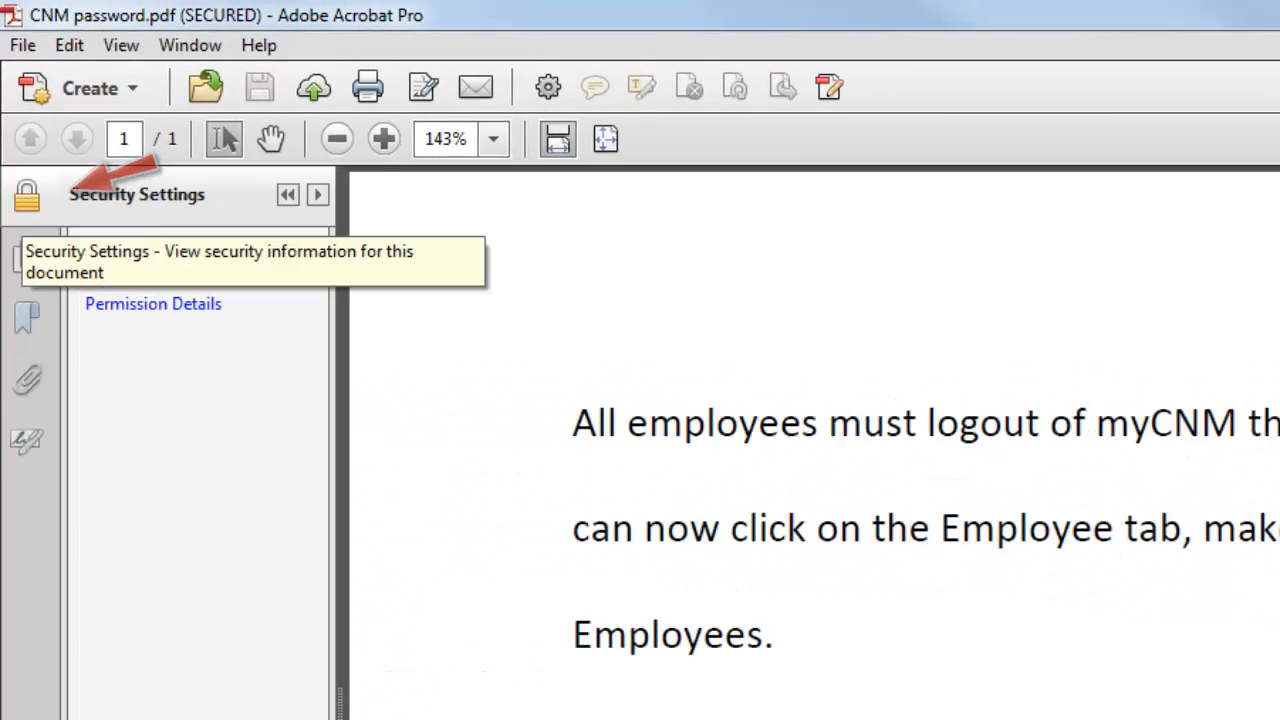
click(153, 304)
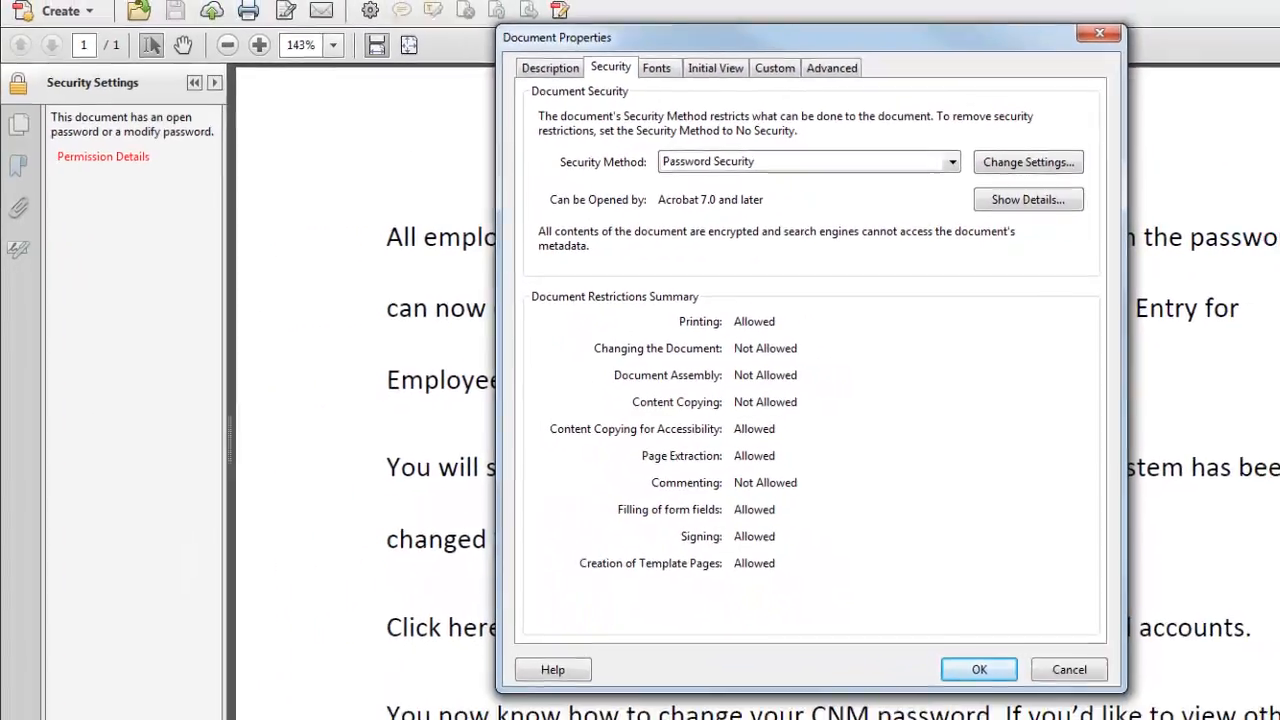
key(Return)
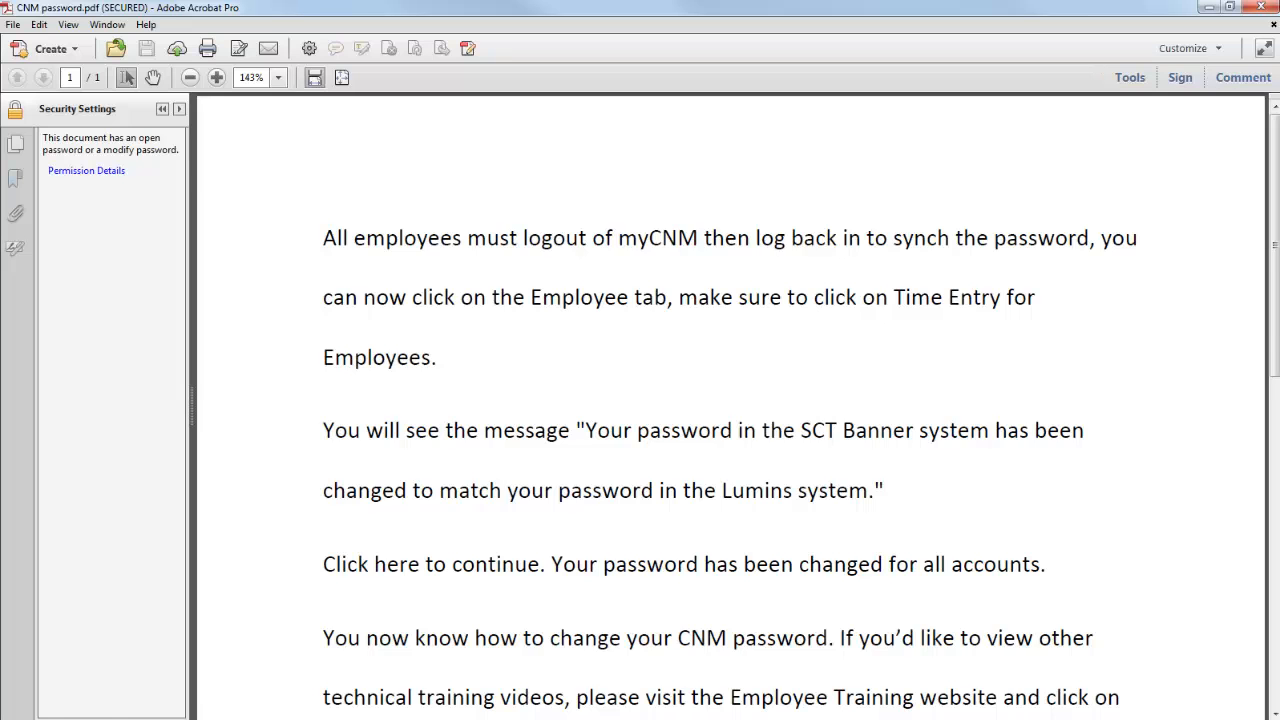
key(F4)
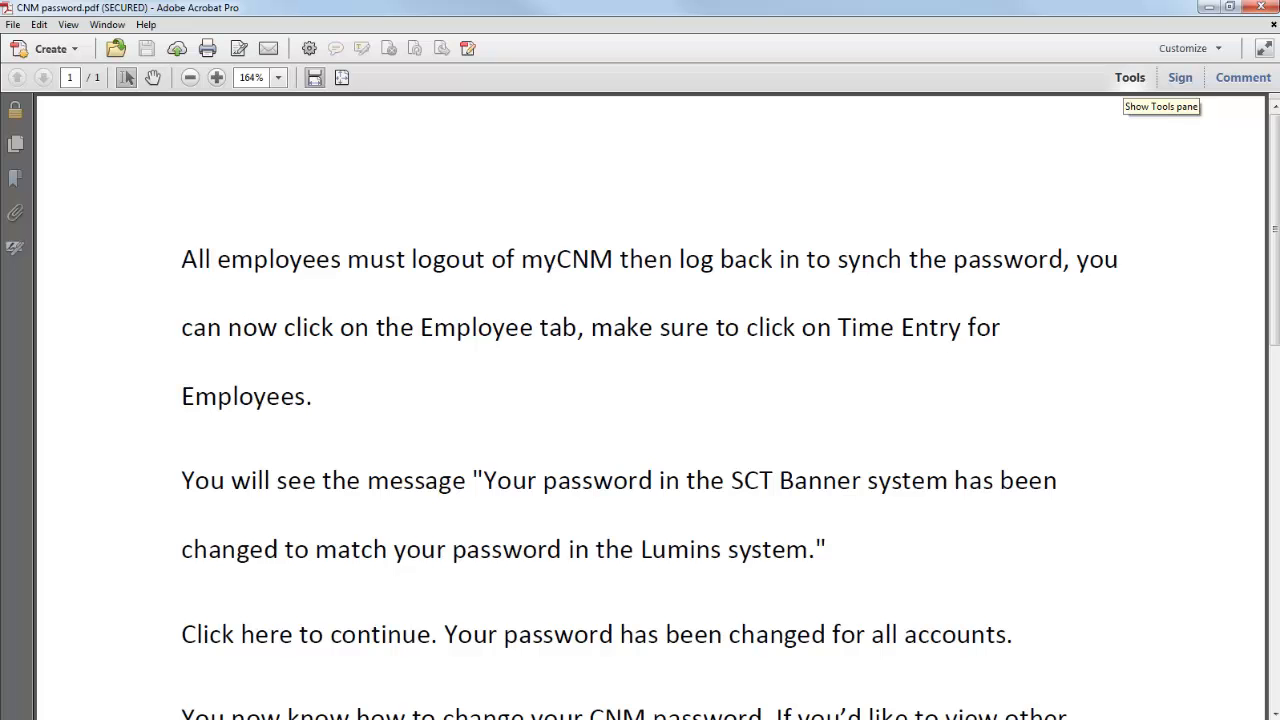
Step: Remove the security from the document, entering the permissions password and confirming the removal
click(1130, 77)
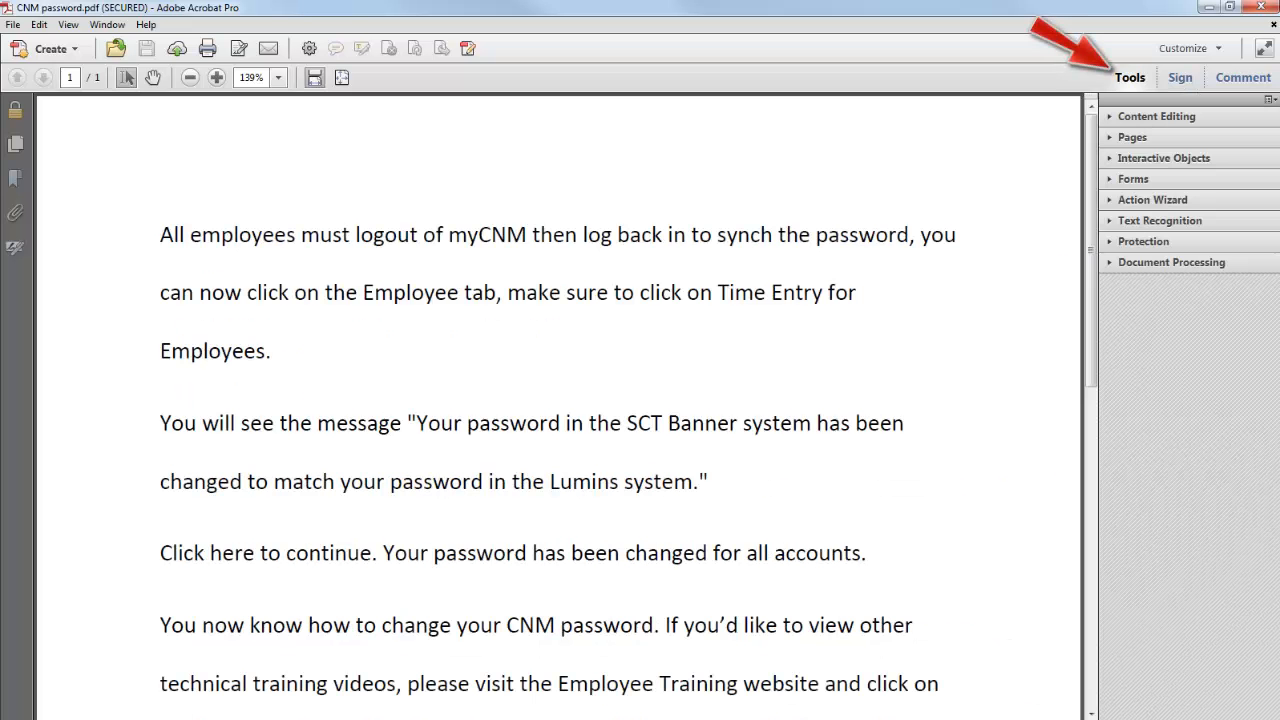
click(1070, 279)
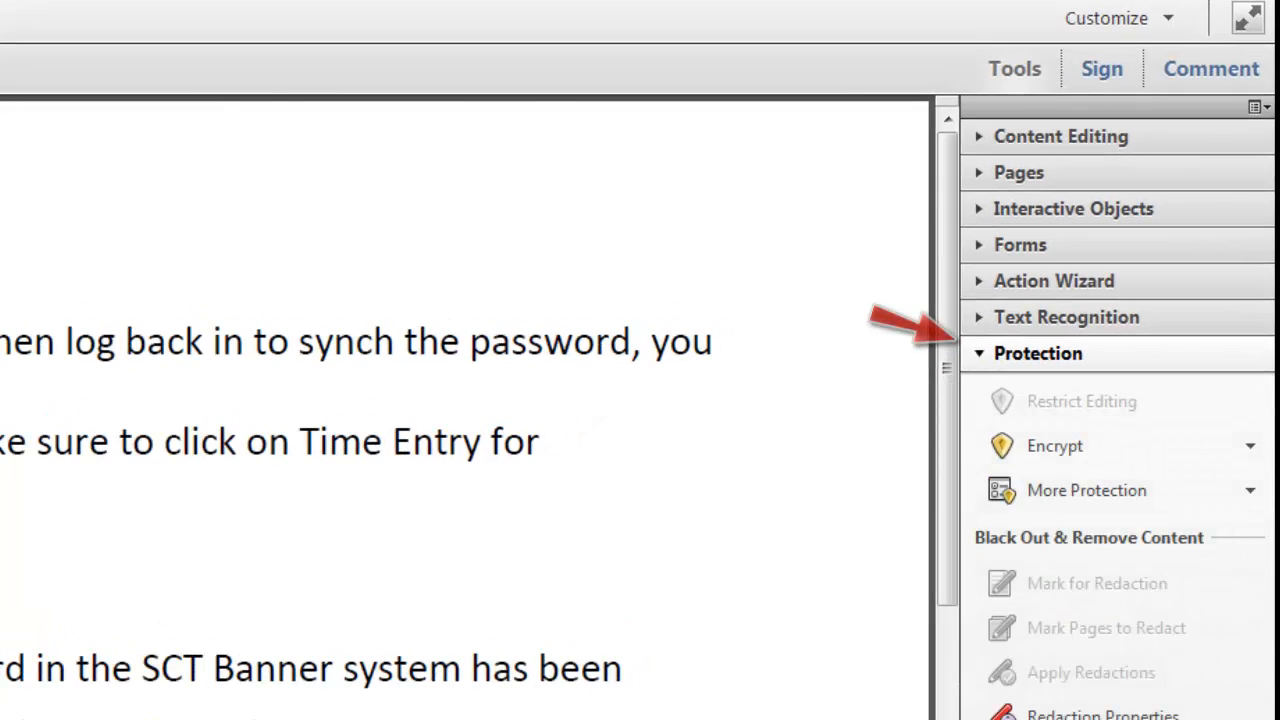
click(1118, 446)
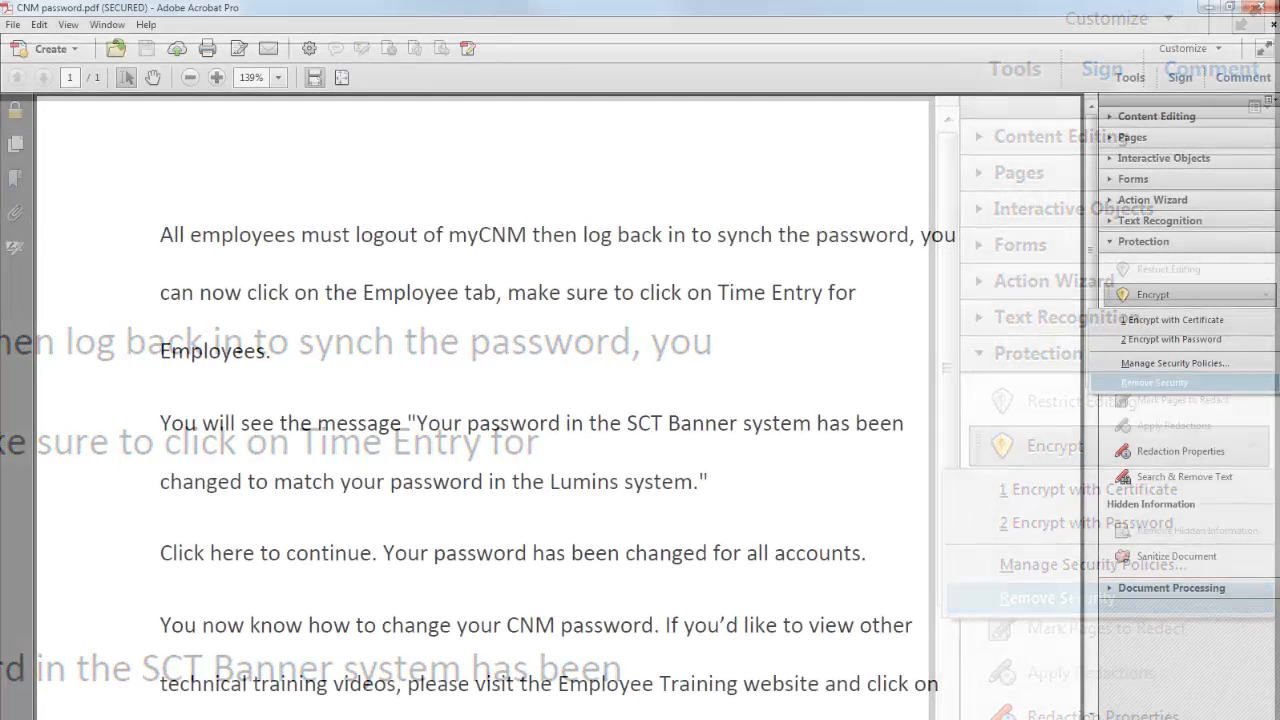
click(1155, 382)
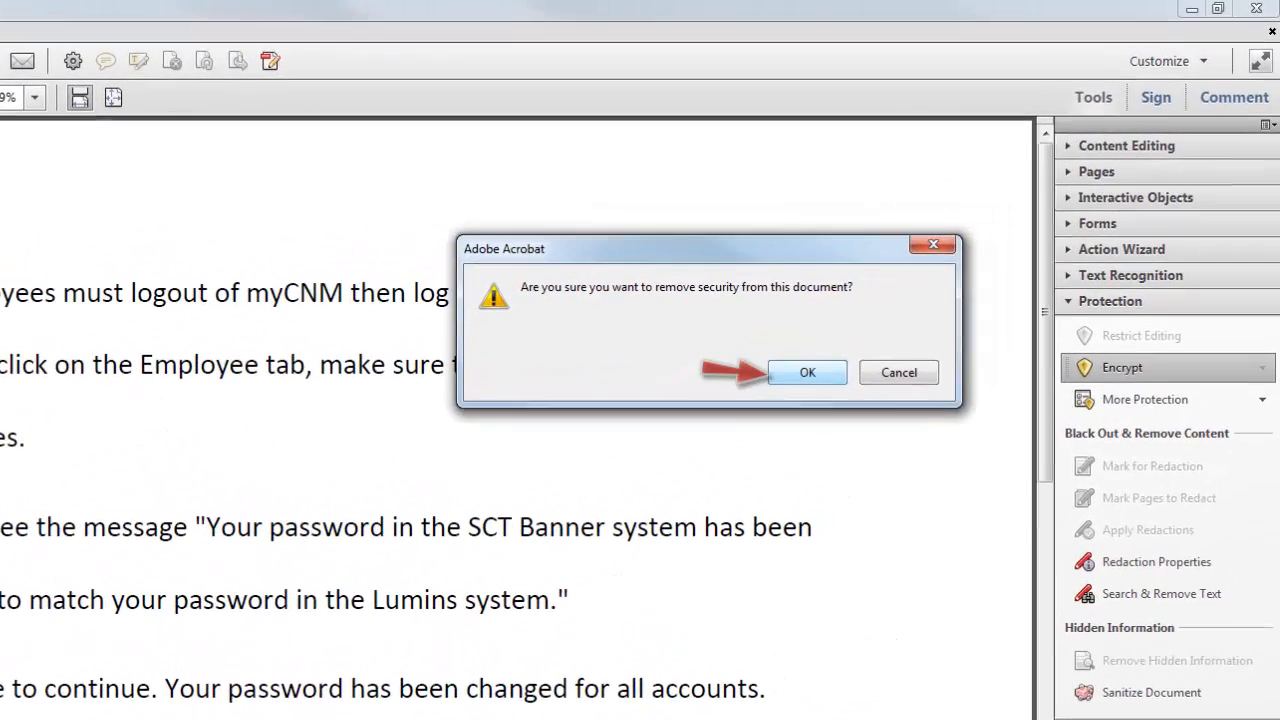
key(Return)
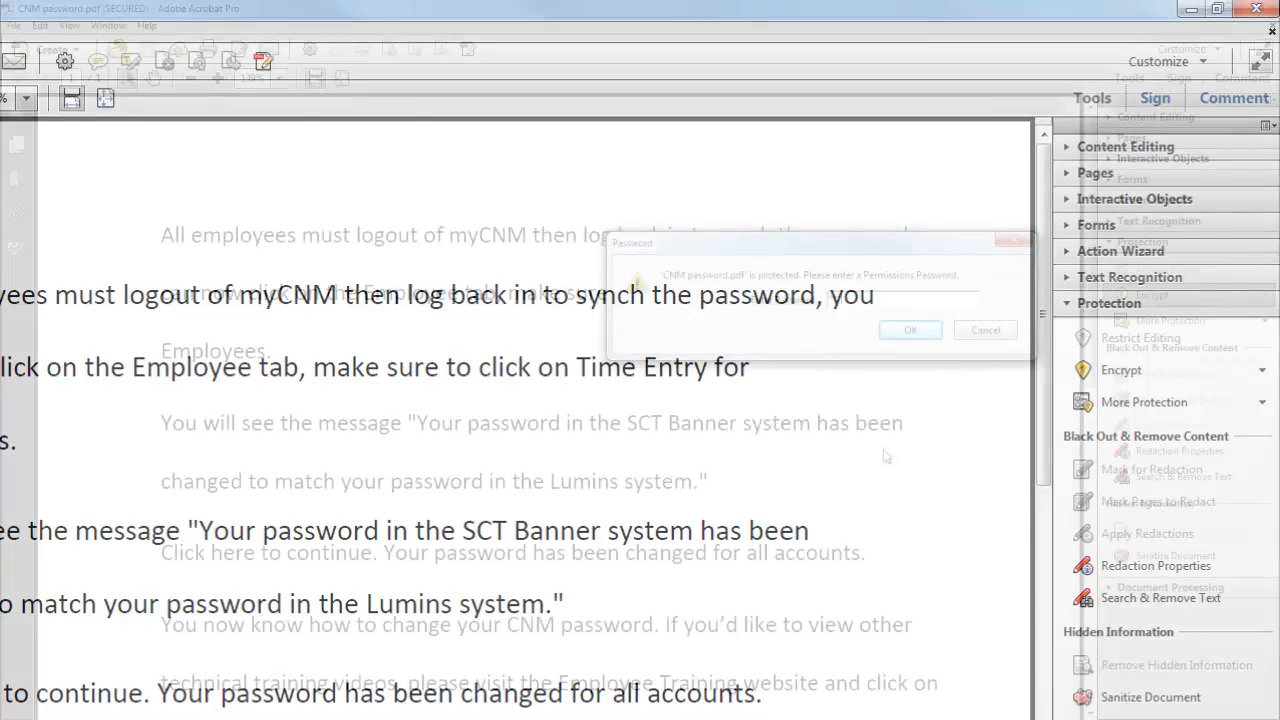
text(***)
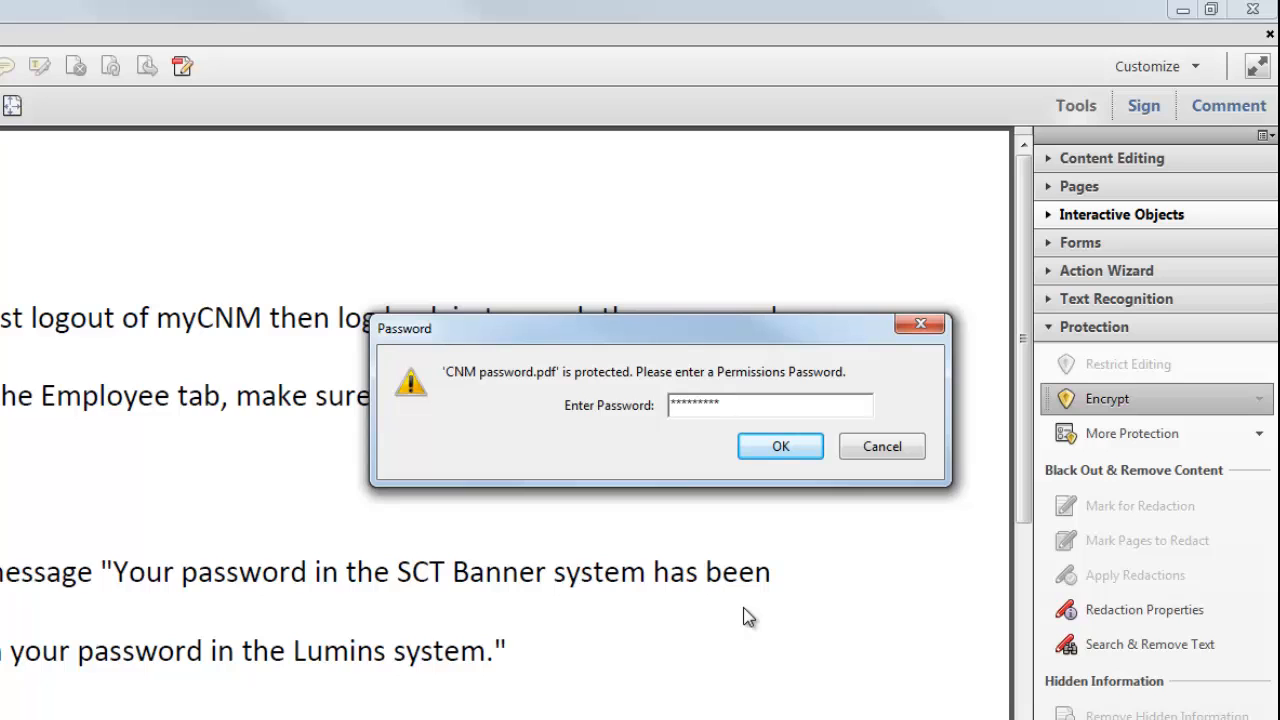
key(Return)
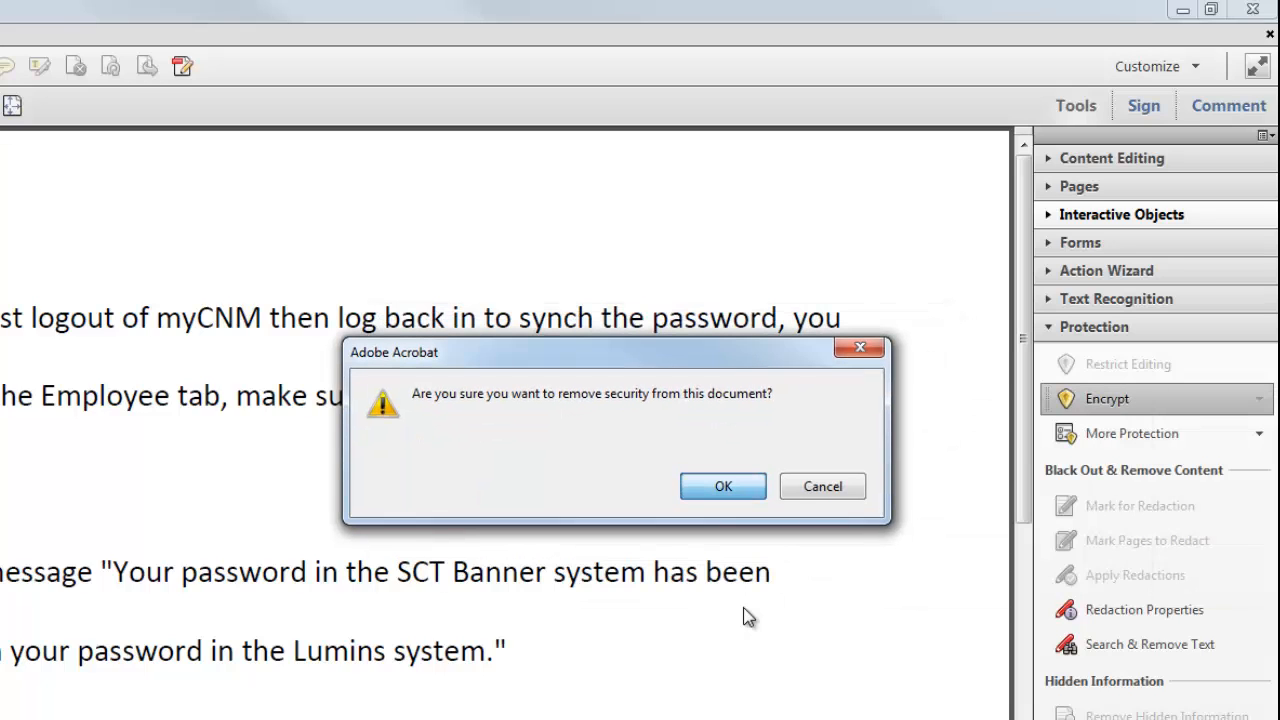
key(Return)
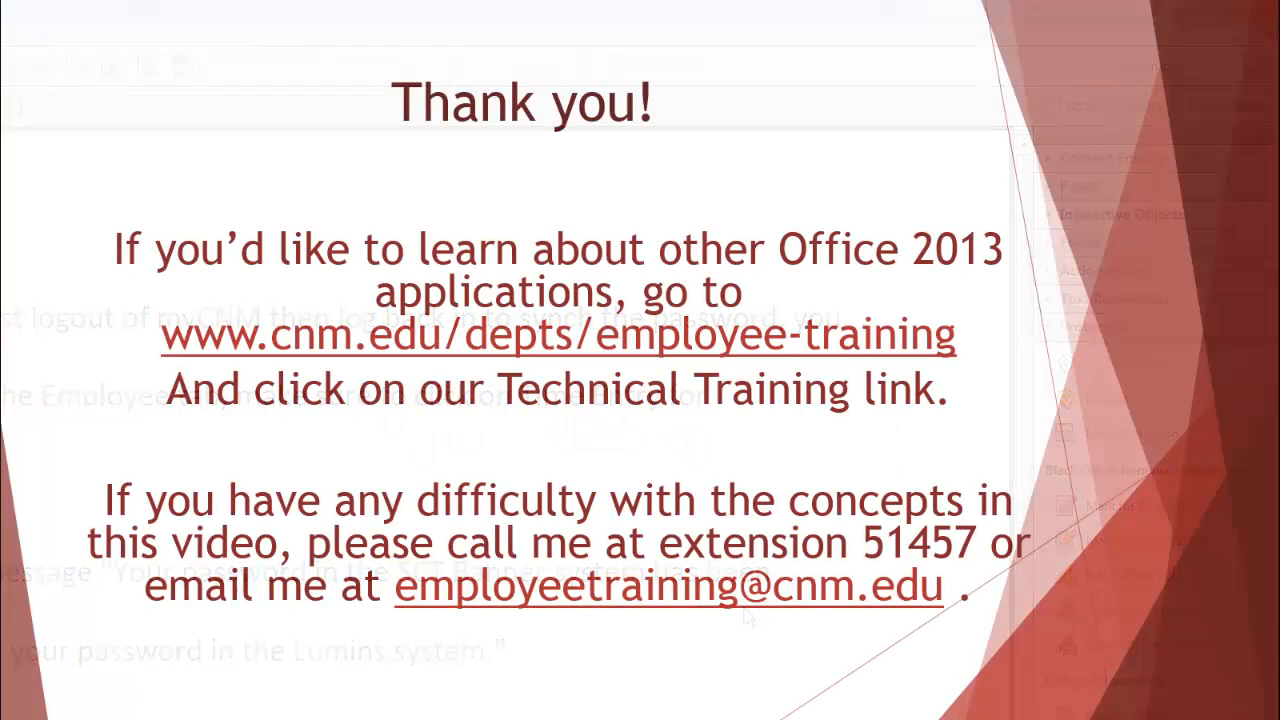